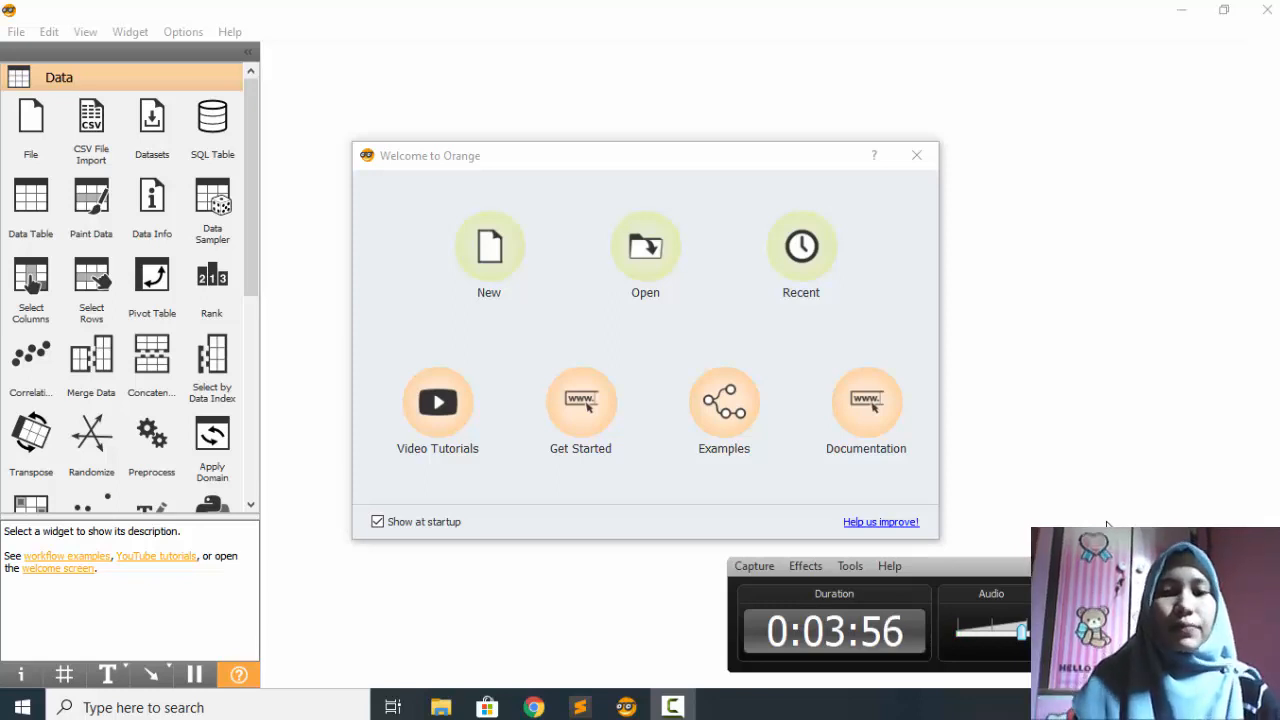
left_click(1058, 511)
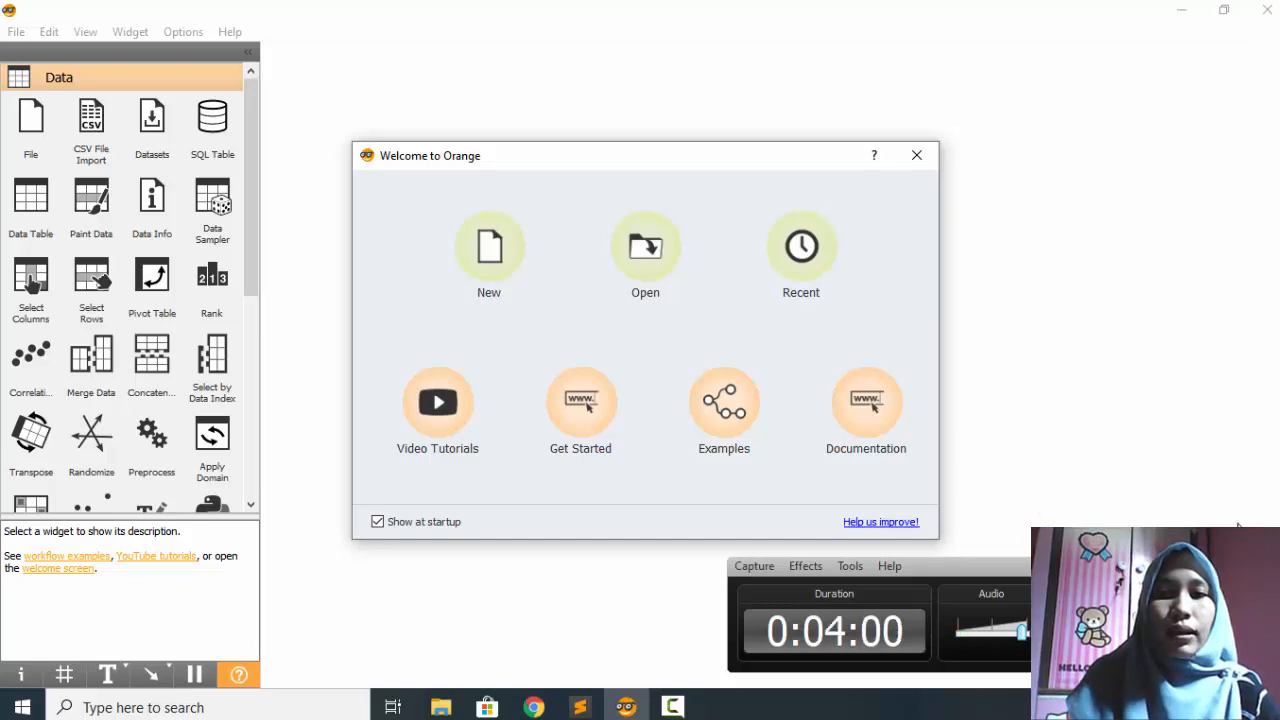
left_click(1222, 566)
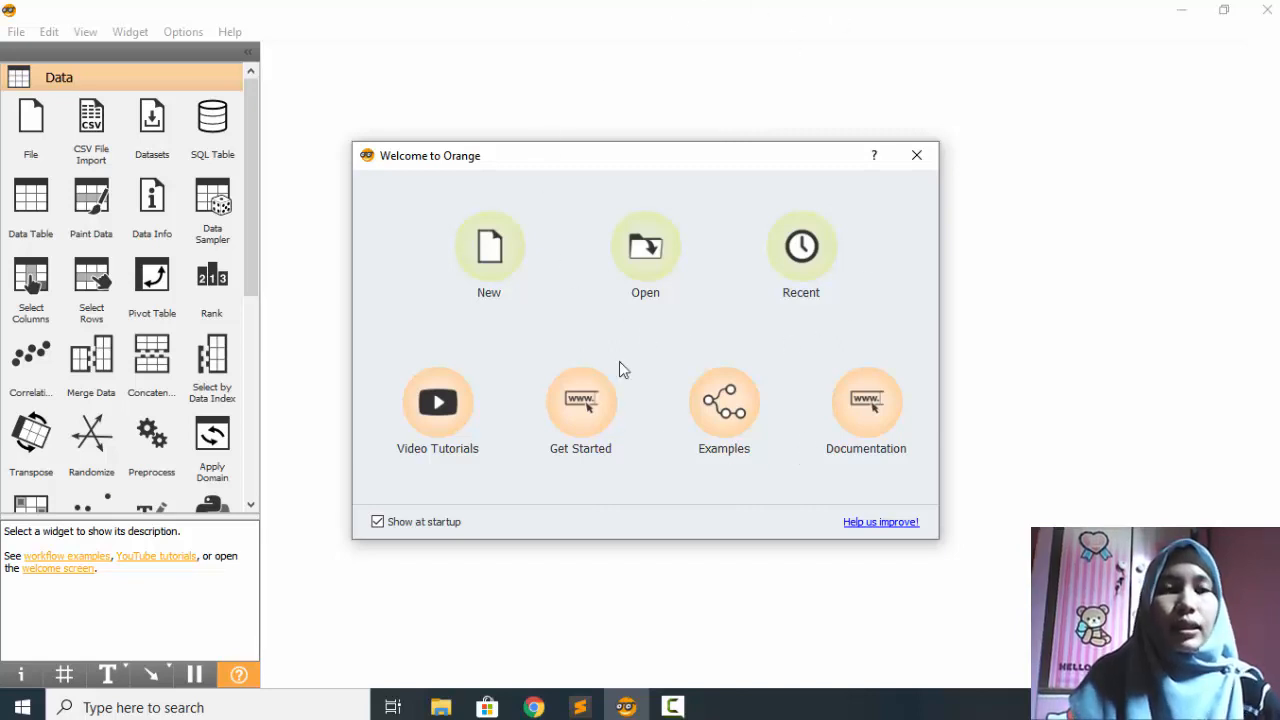
Create a new workflow and place a File widget on the empty canvas.
left_click(490, 247)
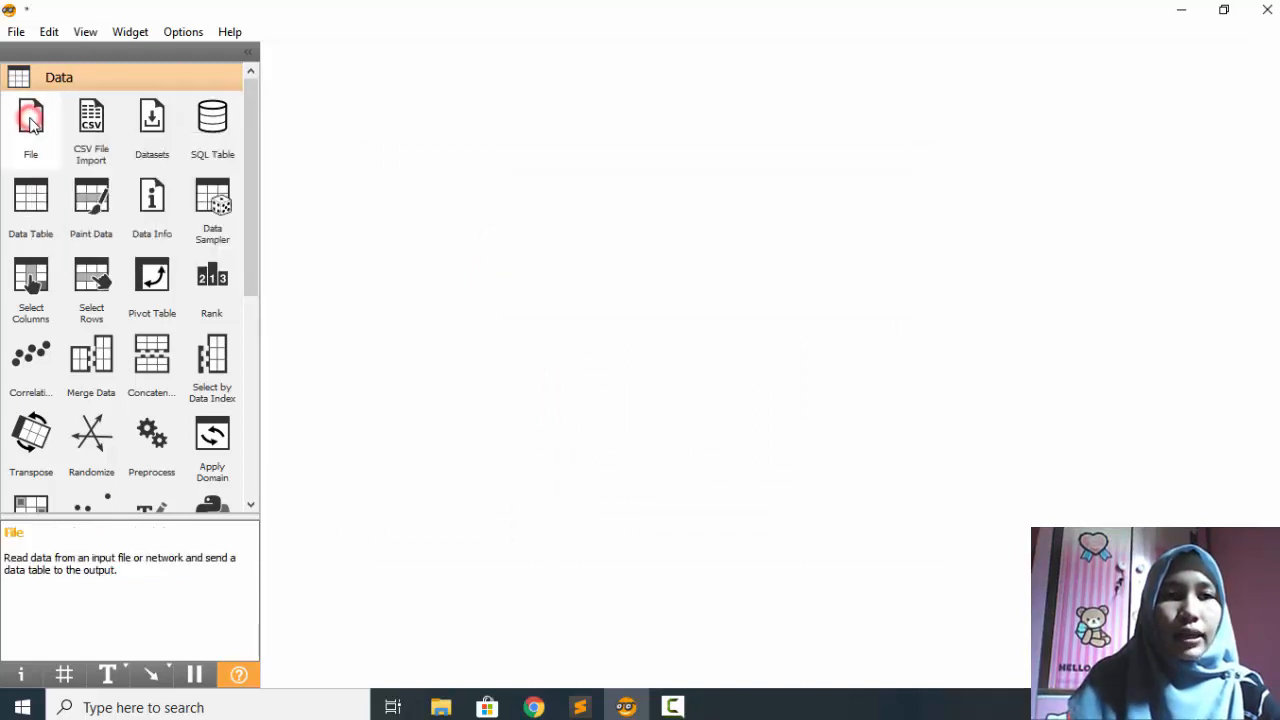
left_click(31, 118)
Load the zoo.tab dataset from the datasets folder into the File widget and close its window.
right_click(396, 204)
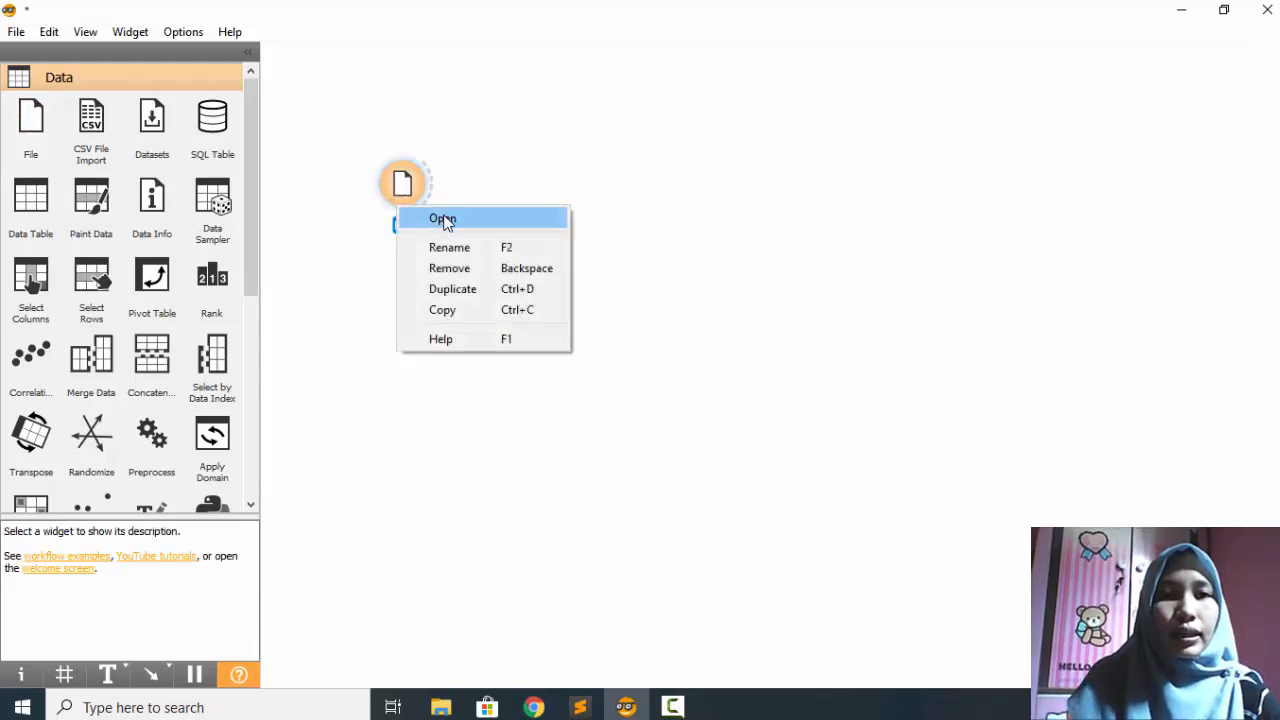
right_click(394, 188)
left_click(436, 203)
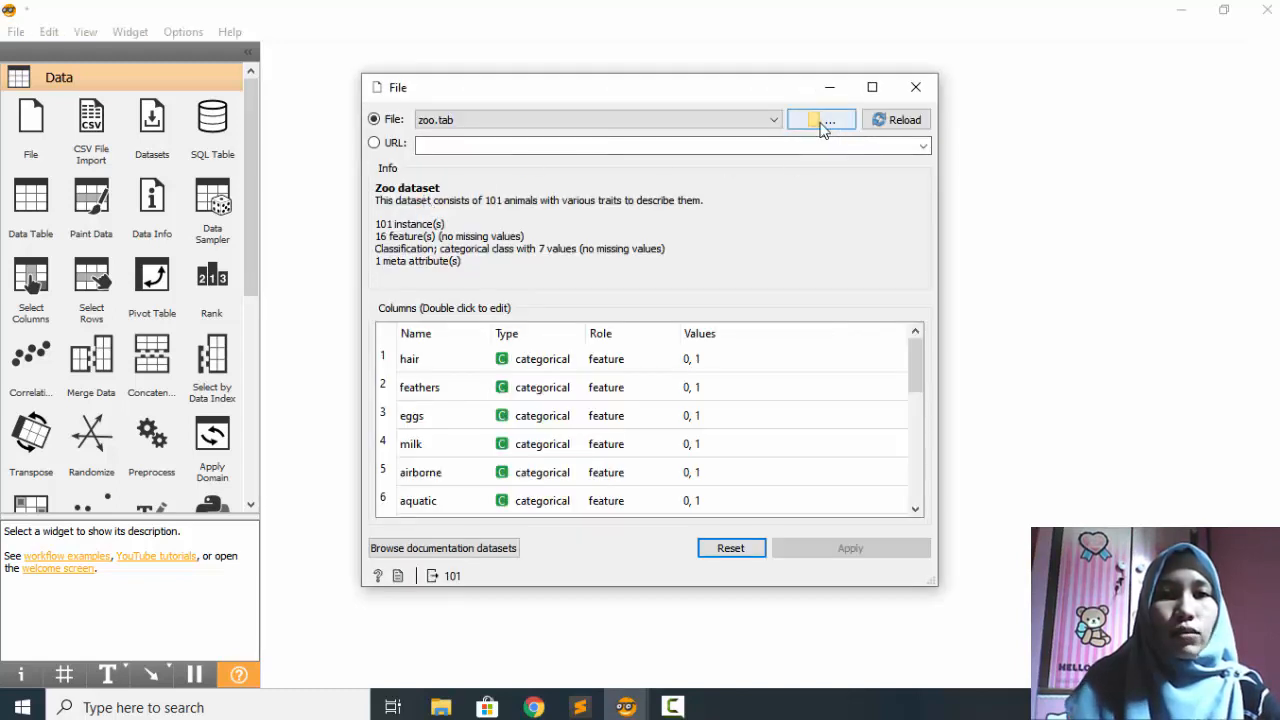
left_click(820, 122)
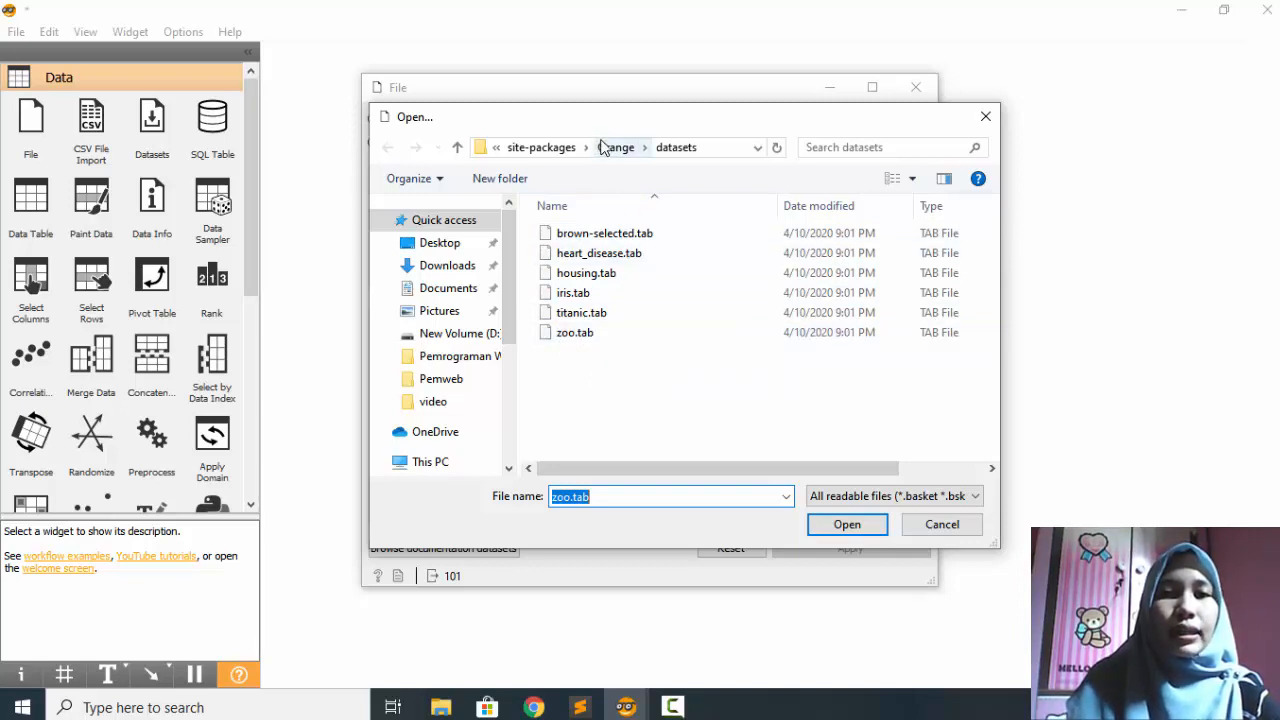
left_click(600, 340)
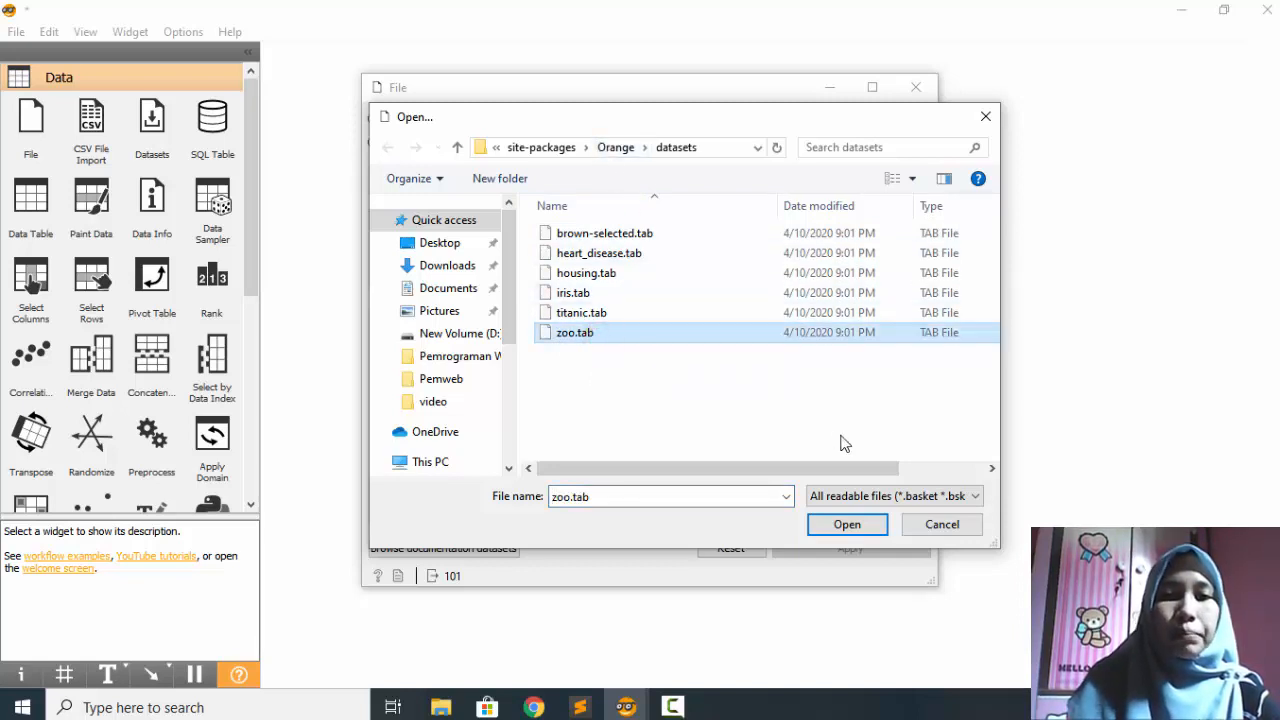
left_click(843, 527)
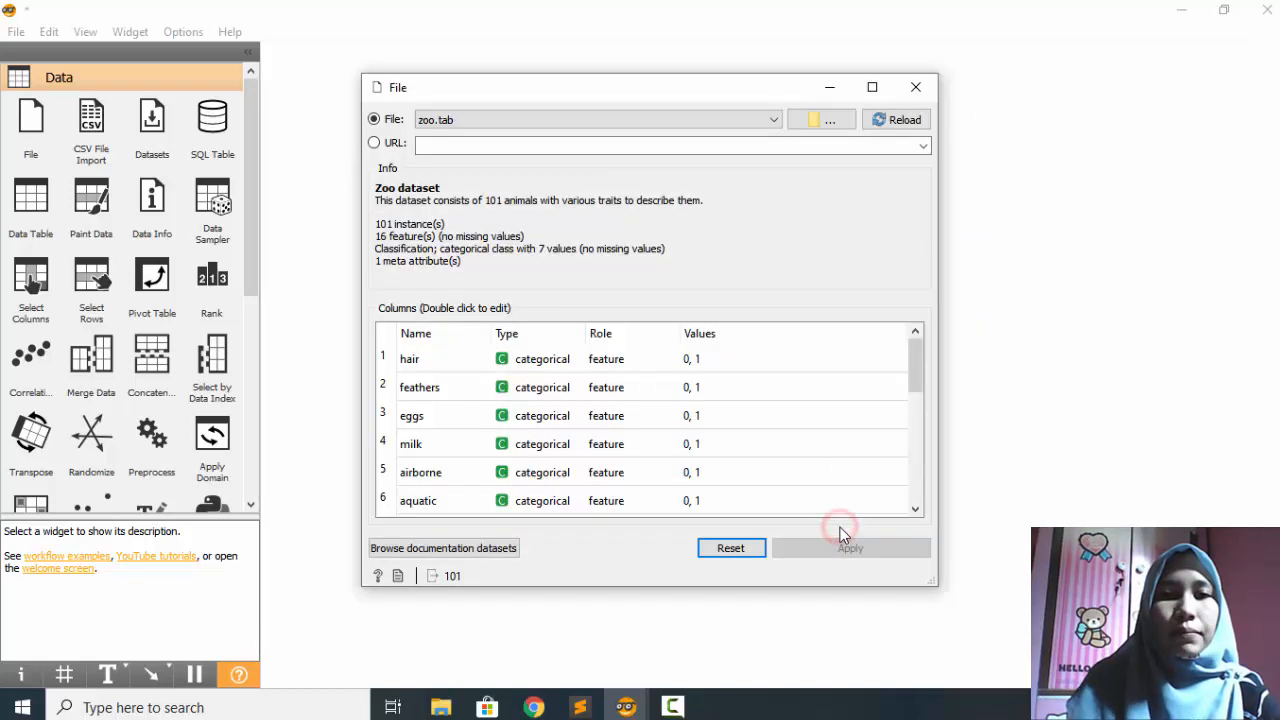
left_click(916, 87)
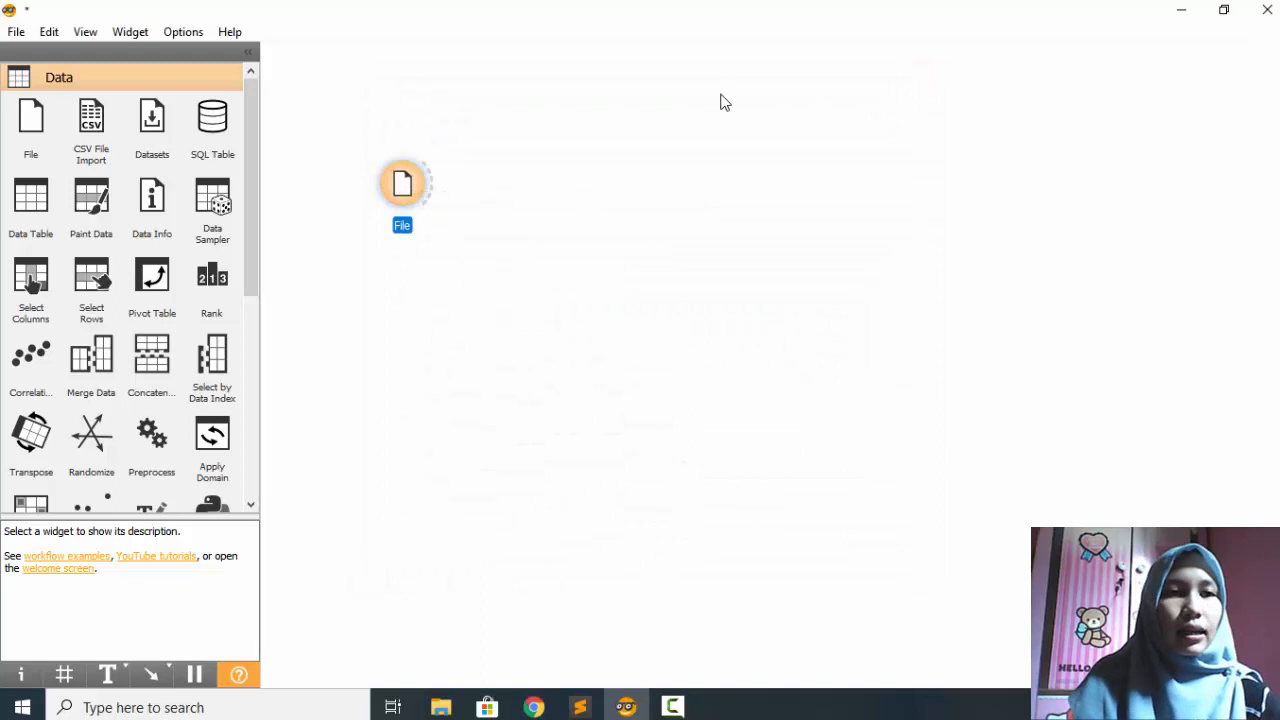
Add a Select Columns widget beside the File widget and link File's data output to it.
left_click(526, 160)
right_click(527, 159)
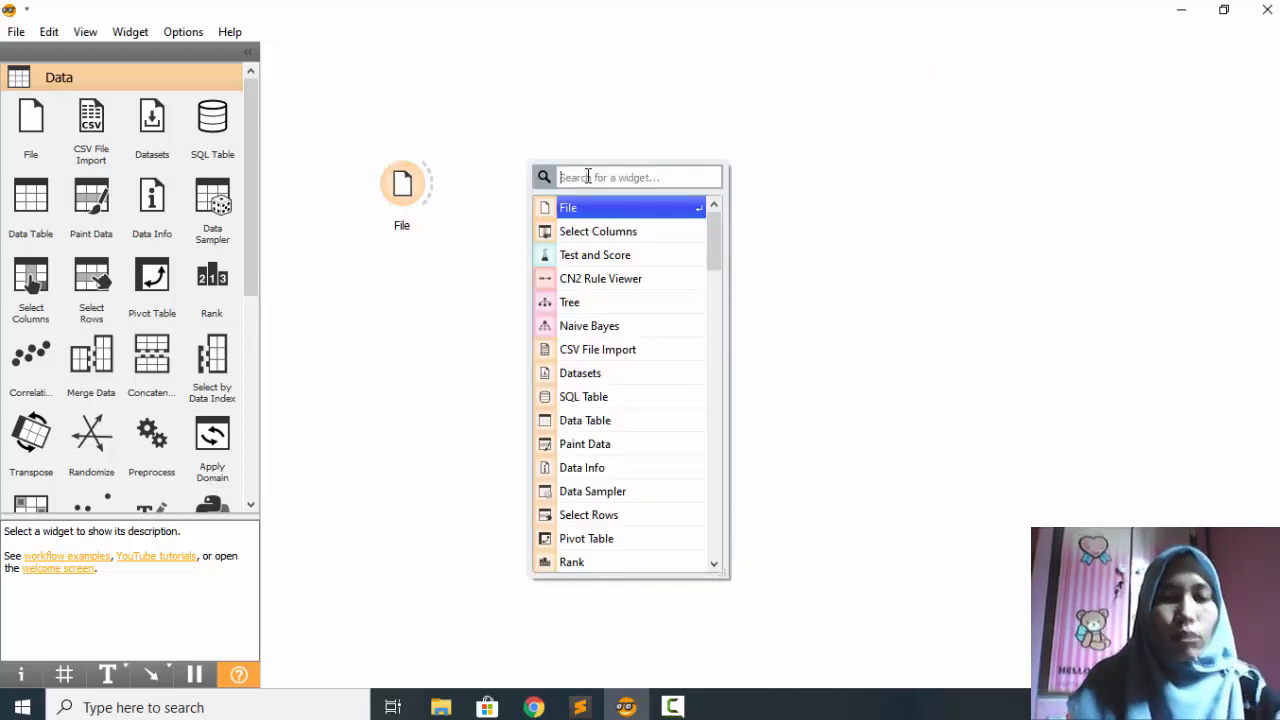
type("selec")
key("Return")
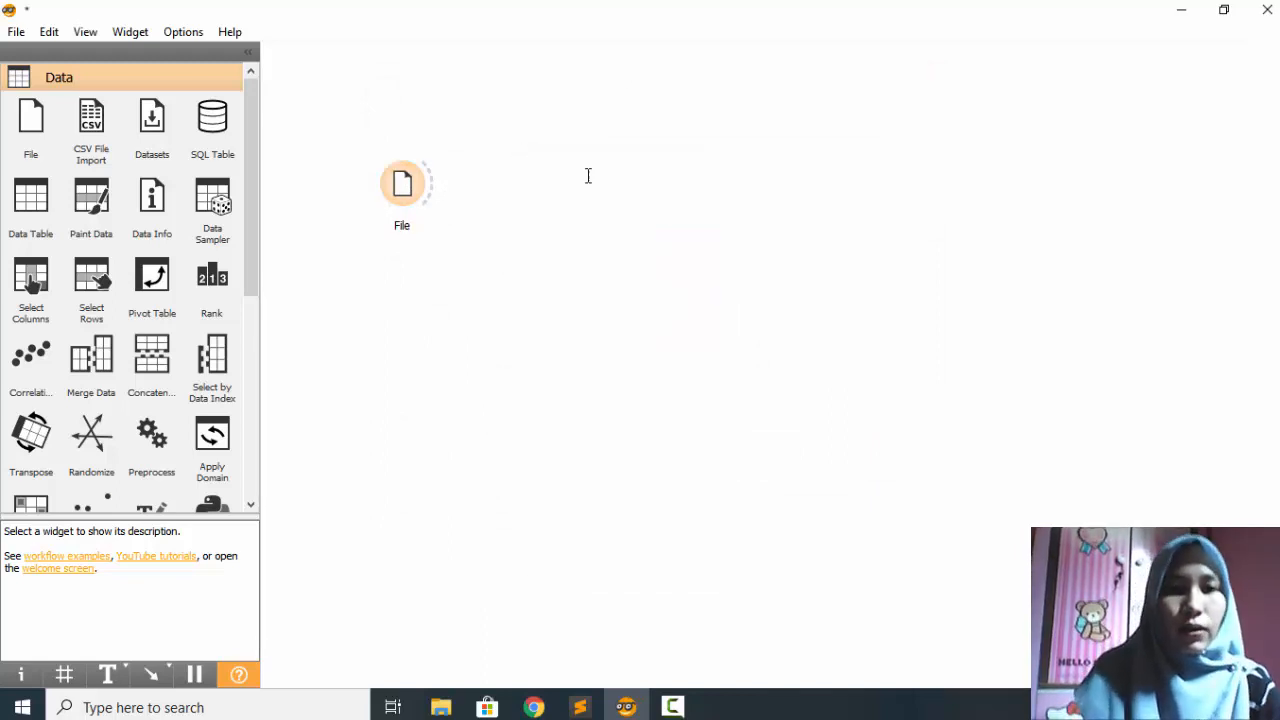
left_click_drag(530, 176, 610, 196)
left_click(443, 252)
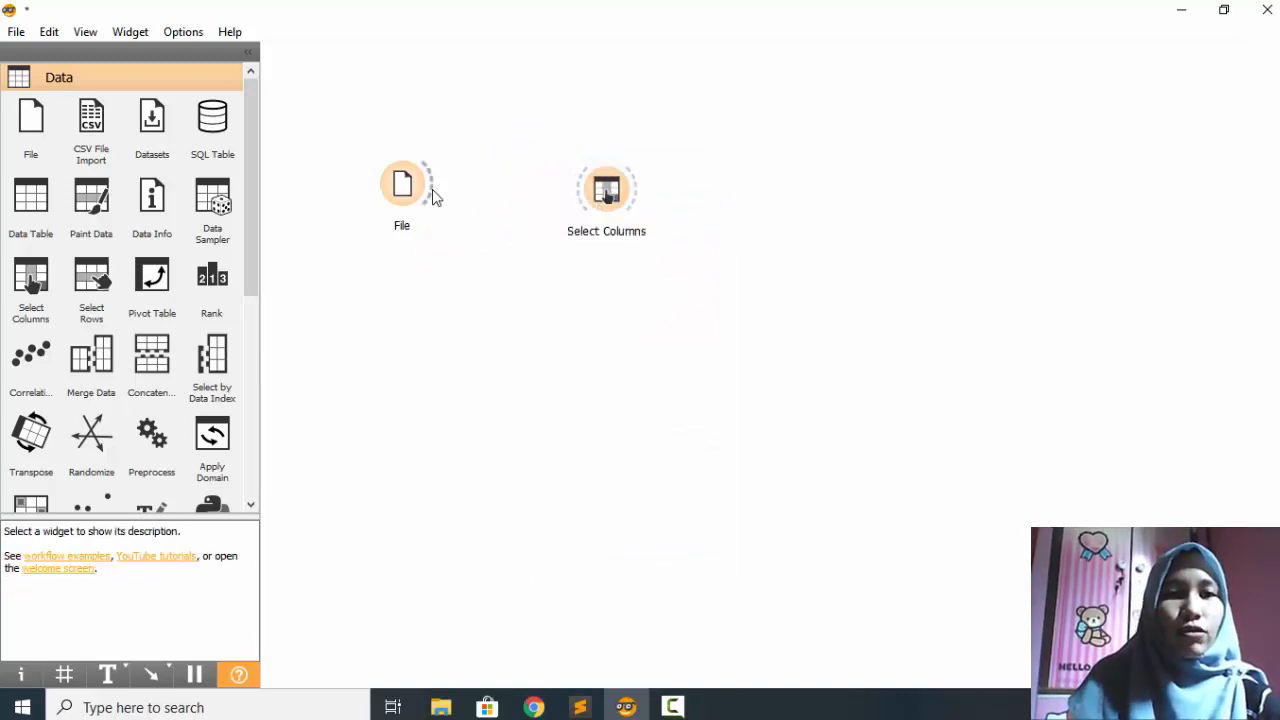
left_click_drag(431, 186, 583, 191)
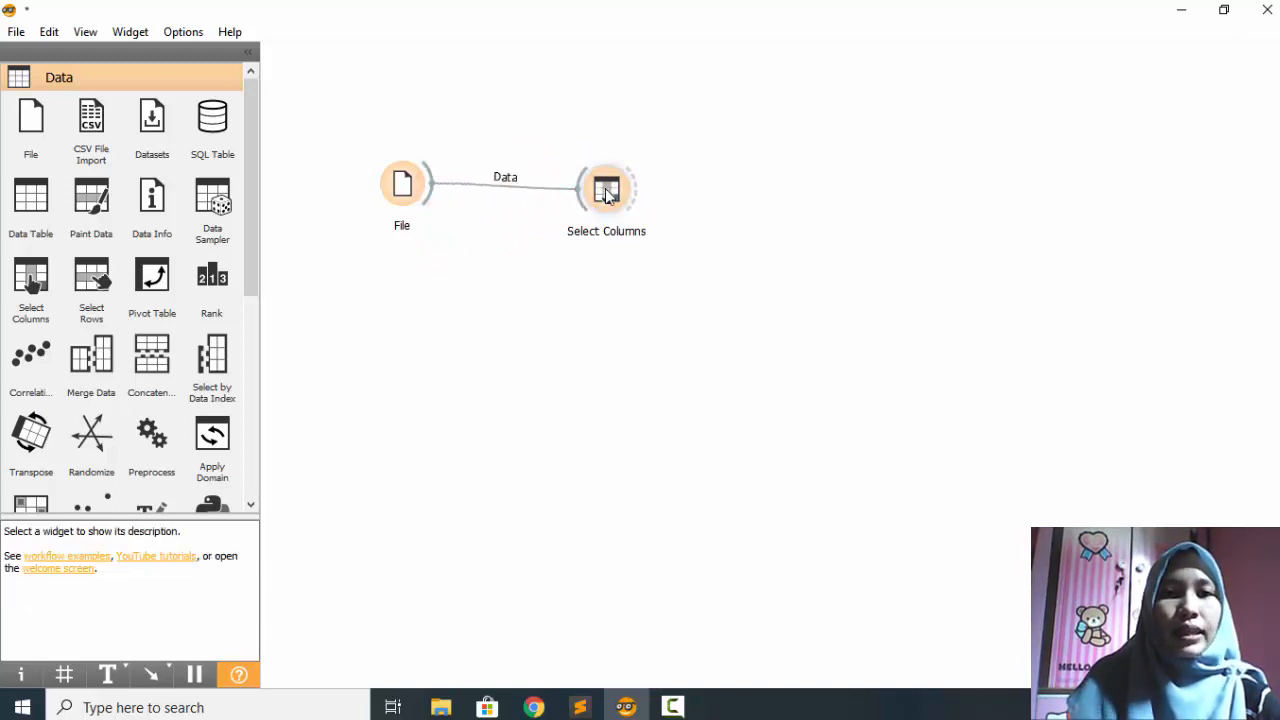
Review which variables Select Columns assigns as features, target variable and meta attributes.
double_click(606, 190)
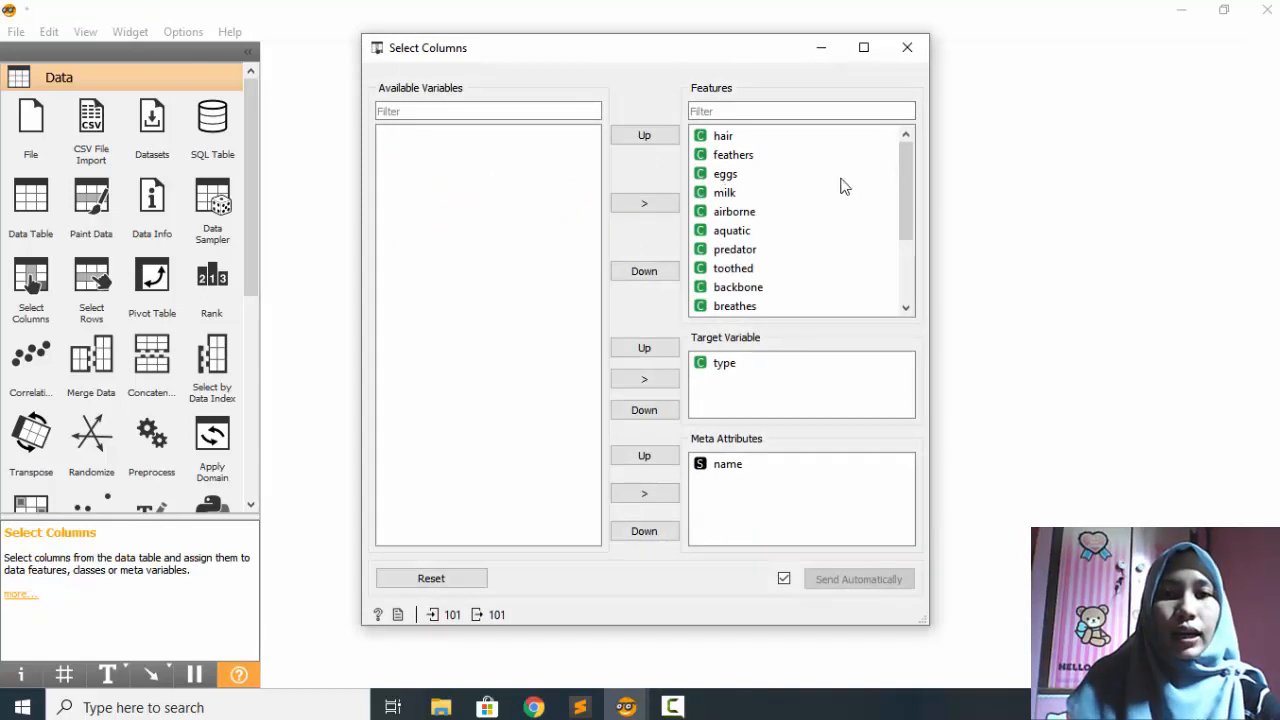
mouse_move(908, 181)
left_mouse_down()
mouse_move(898, 234)
mouse_move(896, 170)
left_mouse_up()
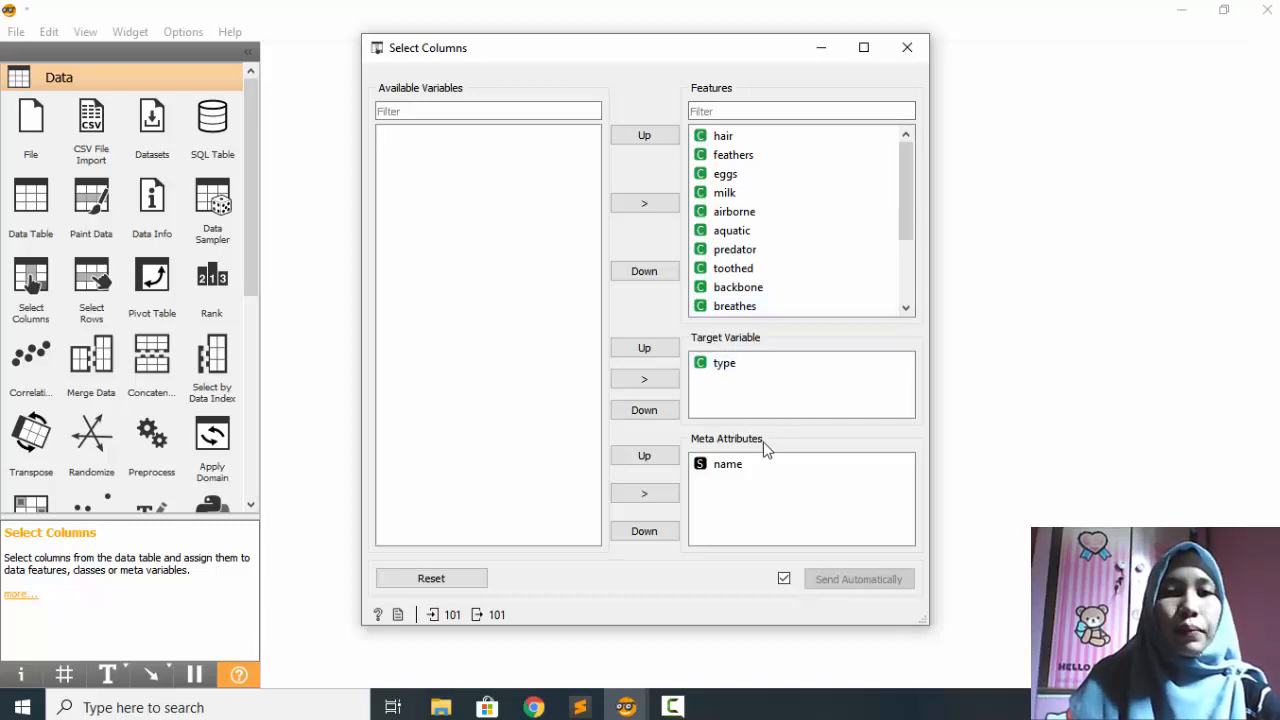
key("Escape")
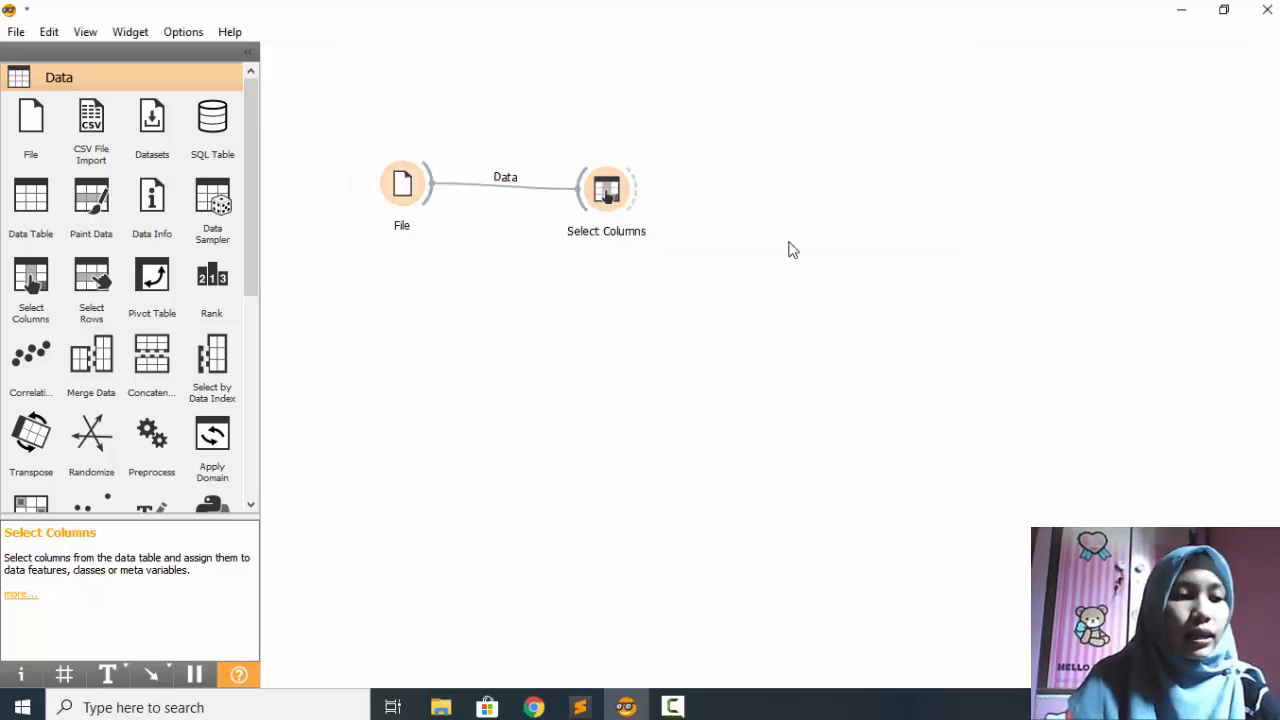
Add a Naive Bayes widget above and beyond Select Columns and feed it the data from Select Columns.
right_click(788, 249)
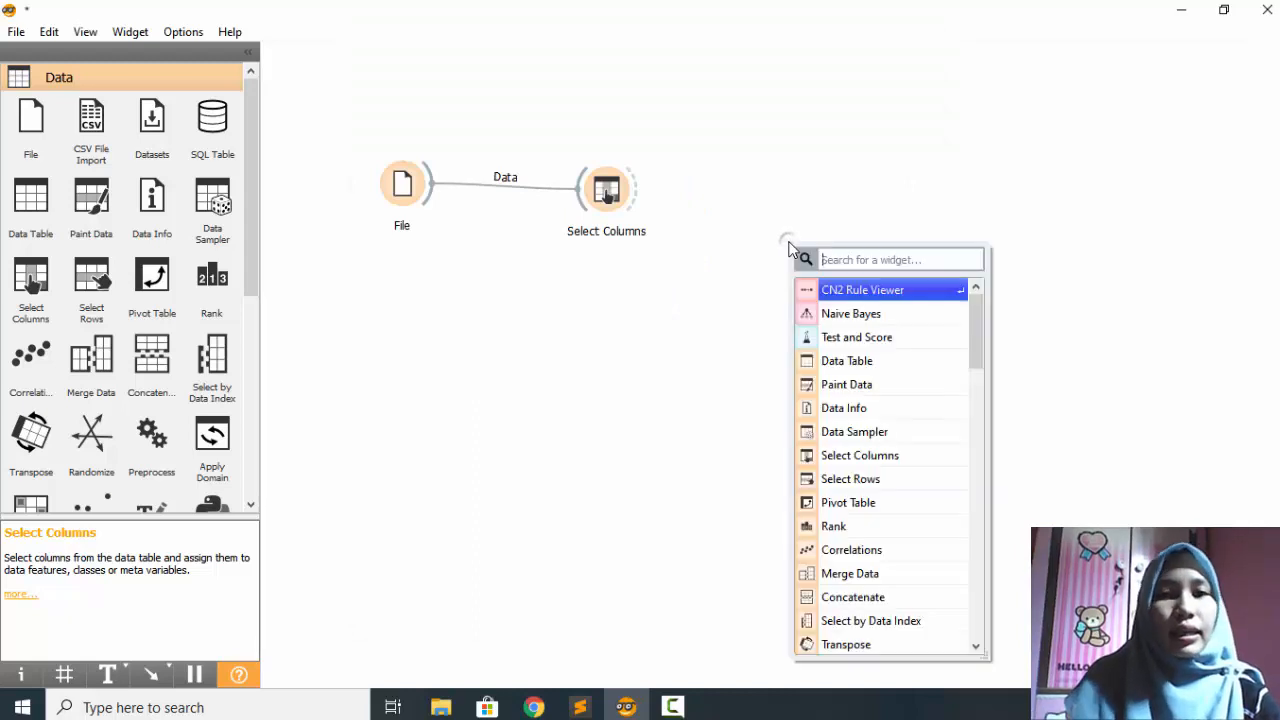
left_click(846, 259)
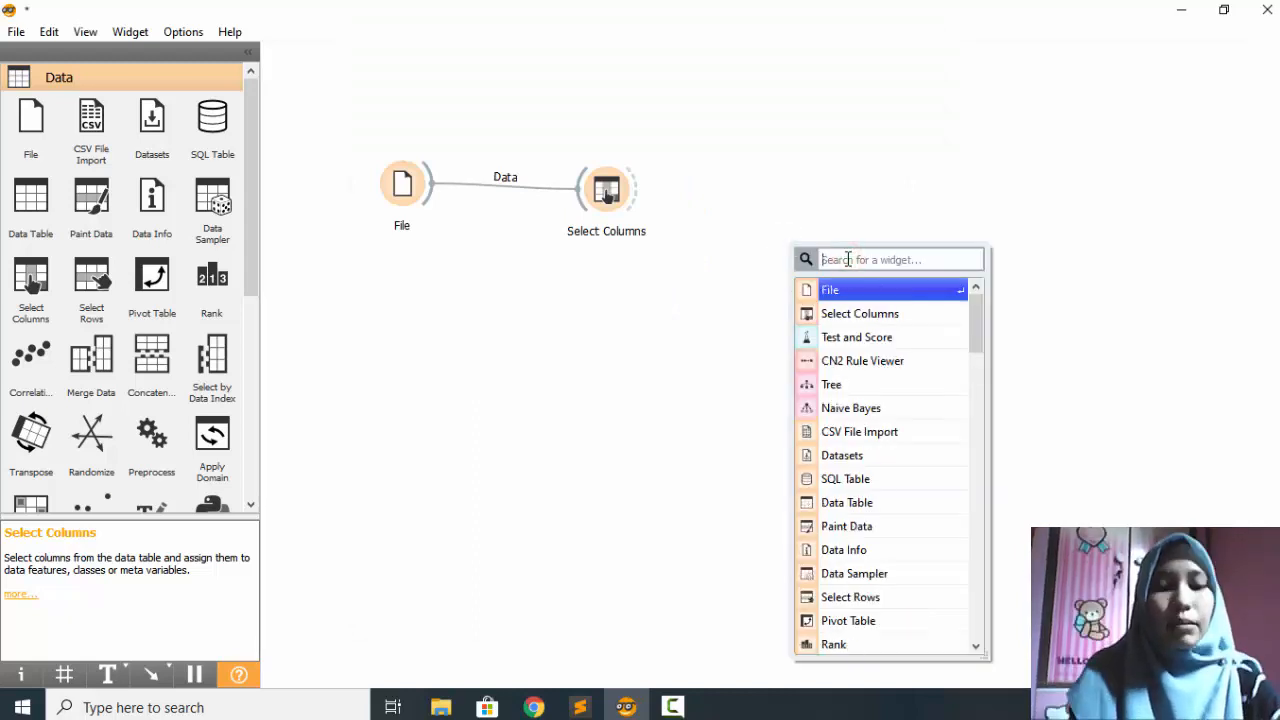
type("nai")
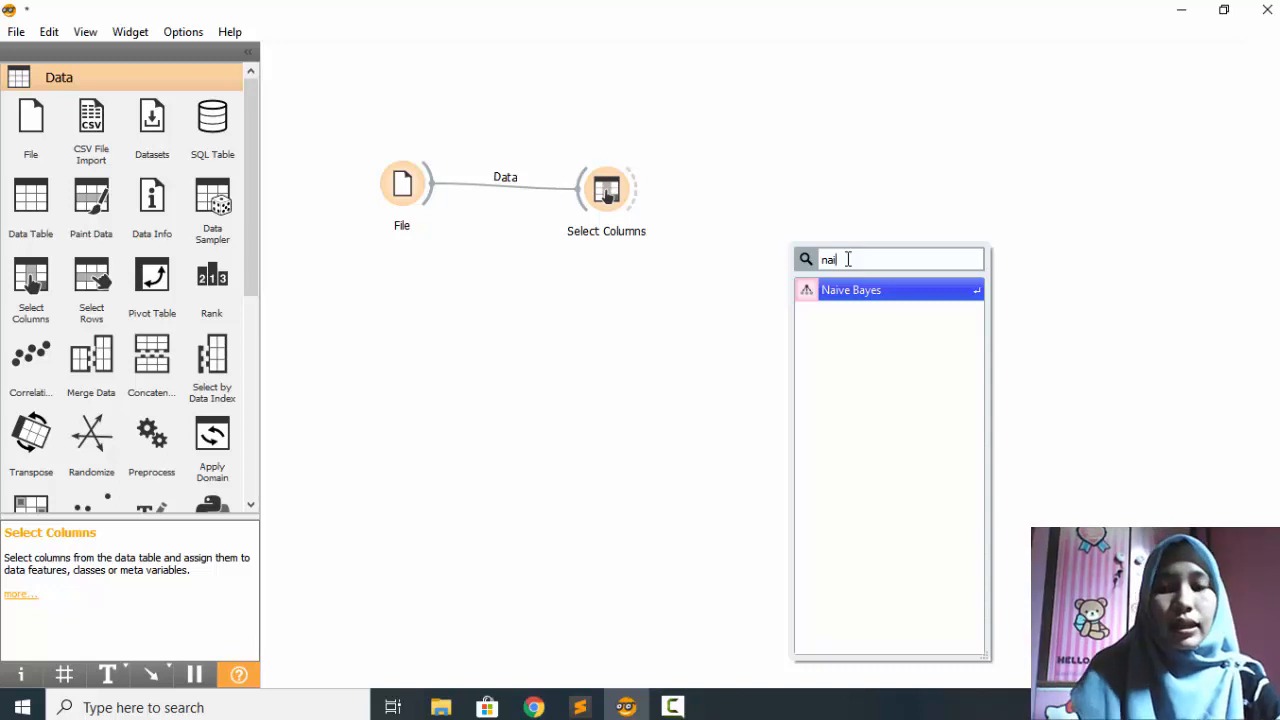
key("Return")
left_click_drag(779, 247, 767, 121)
left_click(710, 316)
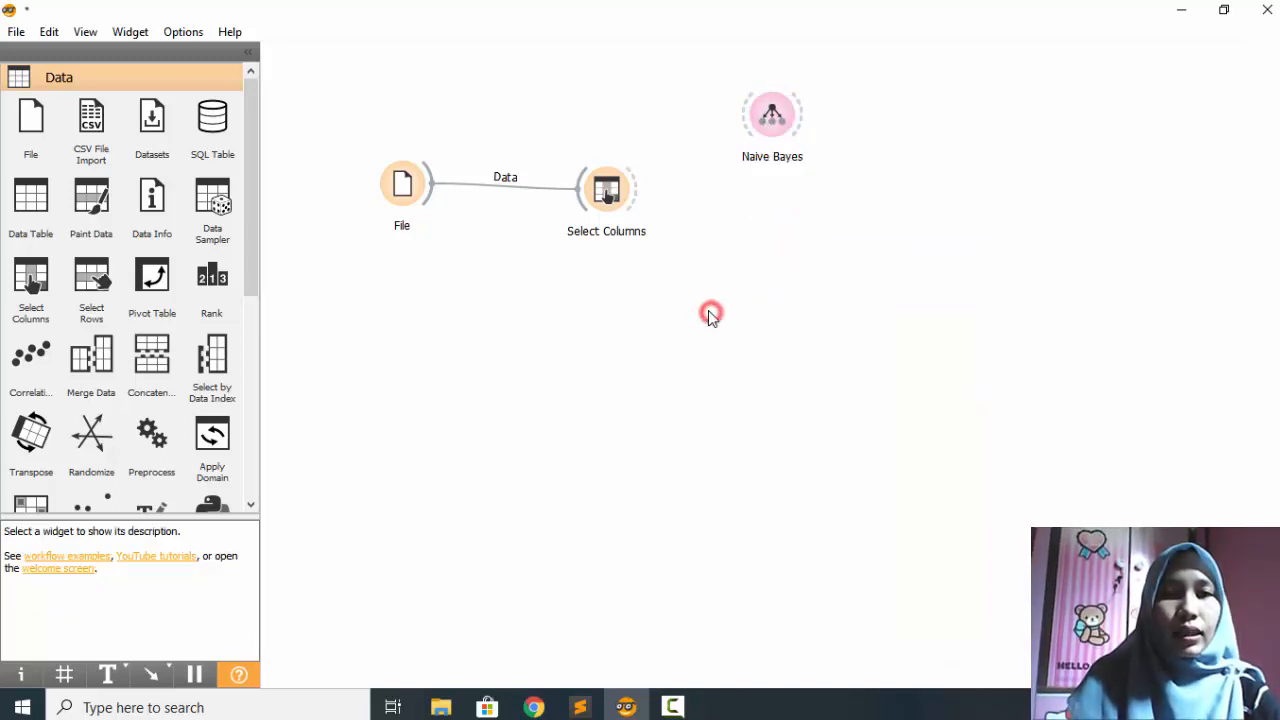
left_click_drag(640, 198, 746, 119)
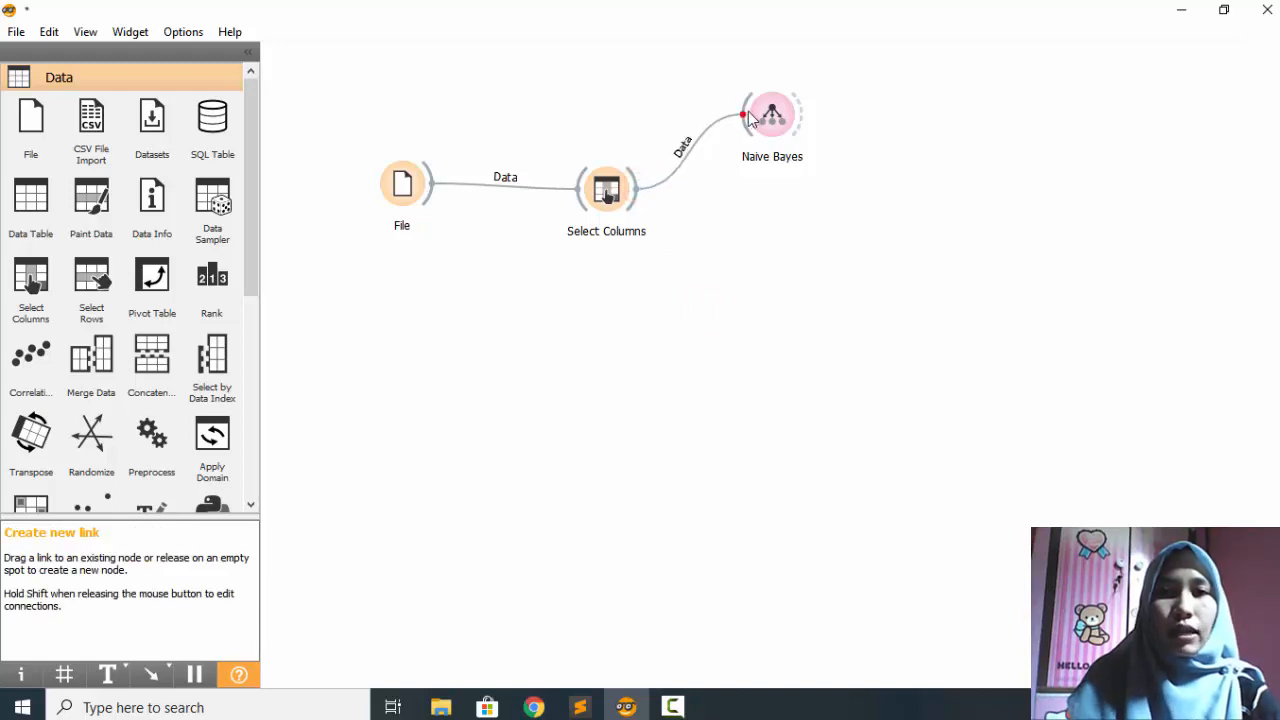
Add a Test and Score widget below Naive Bayes, linking it to Select Columns' data and to the Naive Bayes learner.
double_click(749, 250)
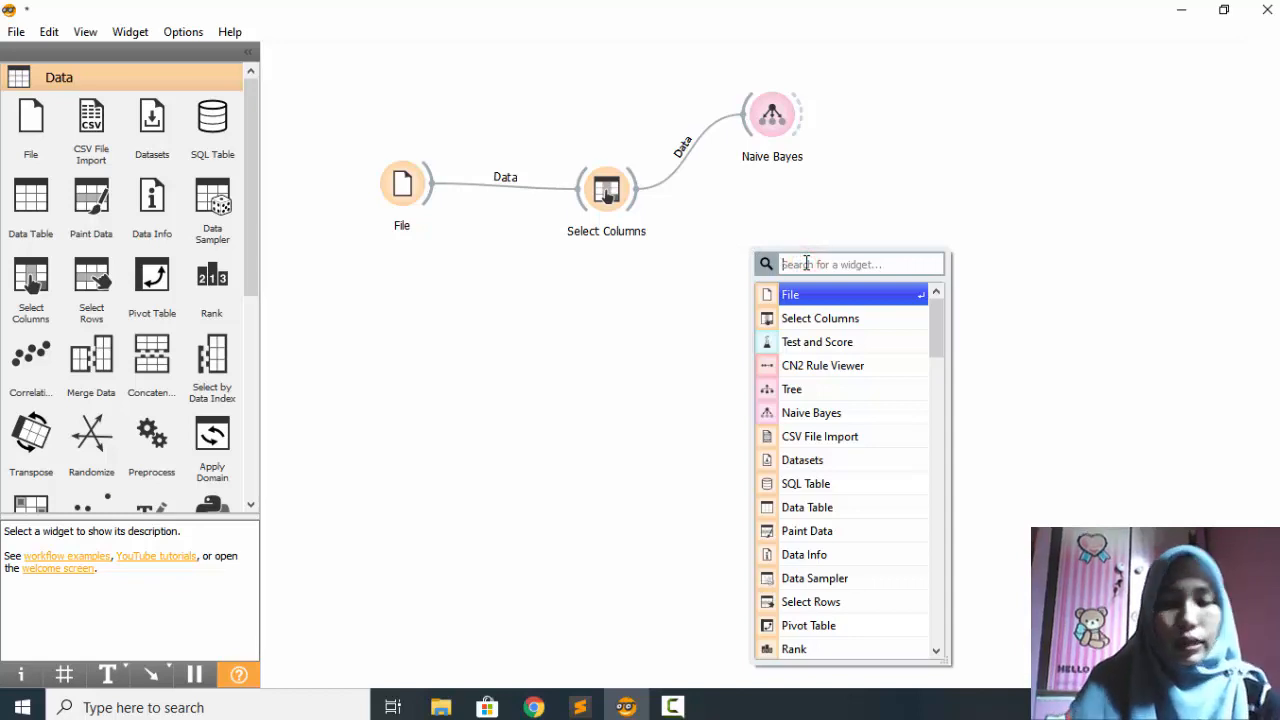
type("tes")
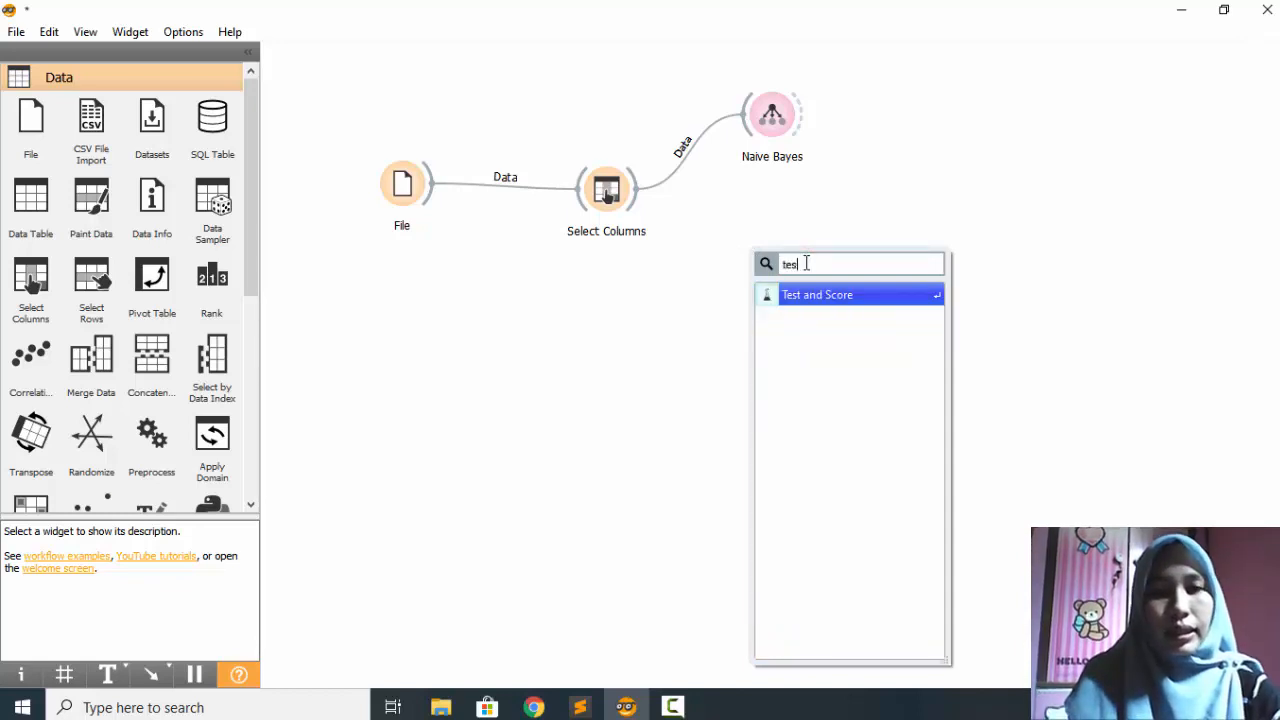
type("t")
key("Return")
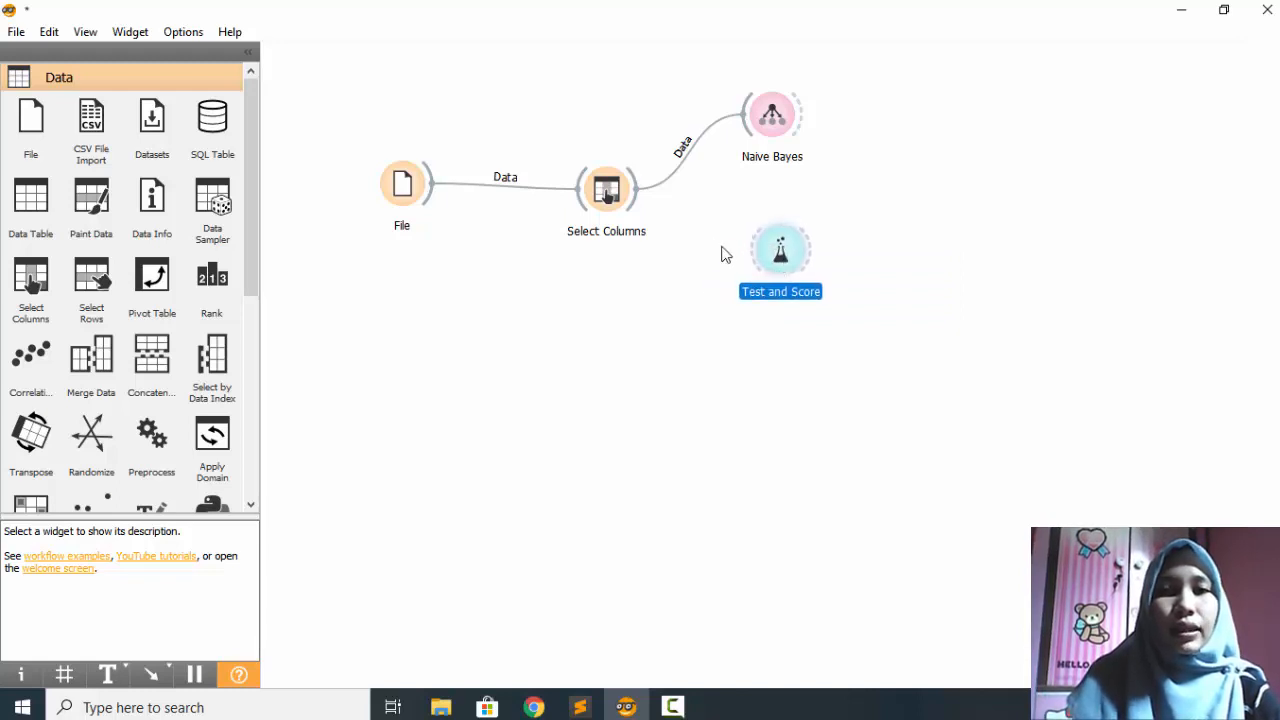
left_click_drag(636, 205, 762, 250)
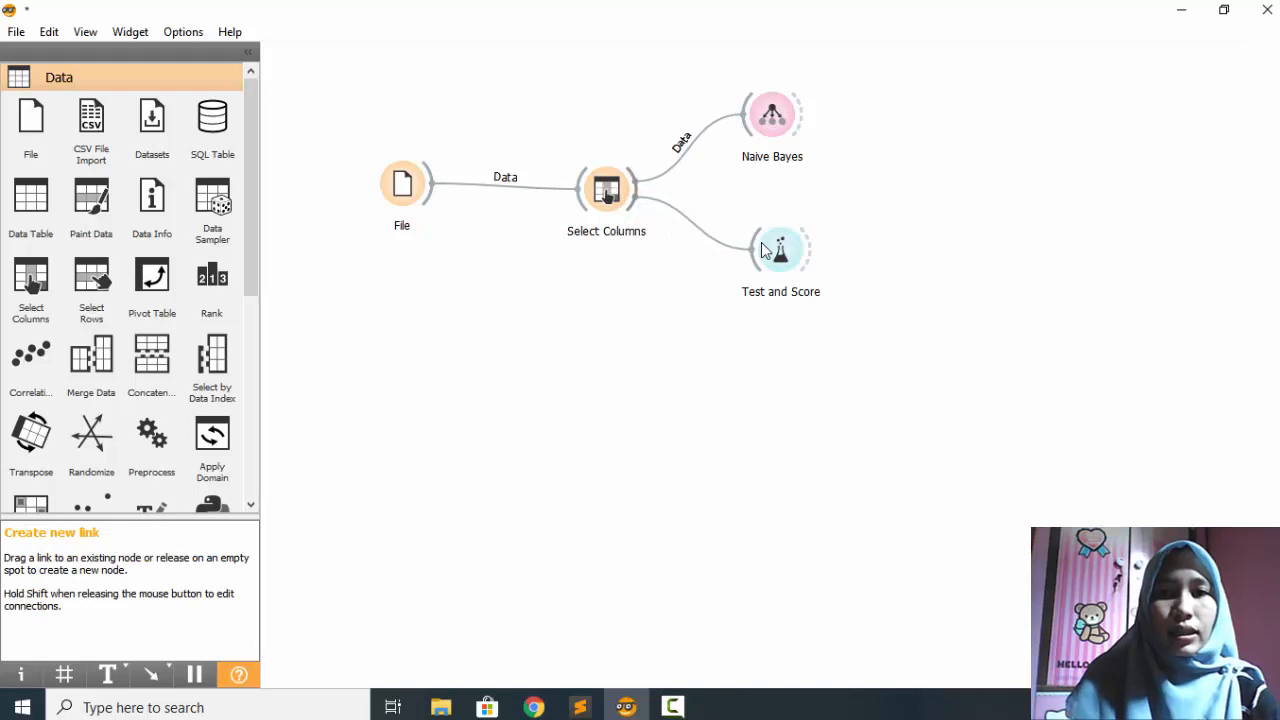
left_click(790, 131)
left_click_drag(791, 128, 812, 276)
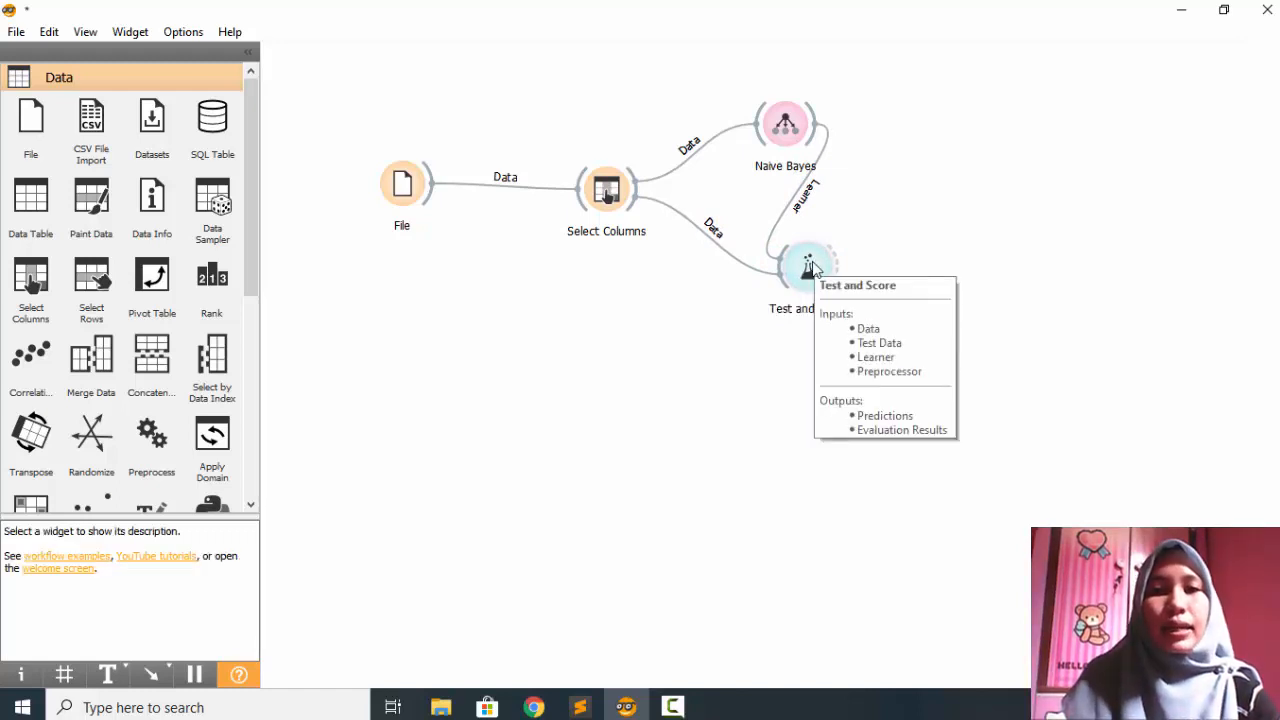
Examine the Naive Bayes cross-validation results in Test and Score, including AUC, CA, F1, Precision and Recall.
left_click(813, 268)
double_click(813, 268)
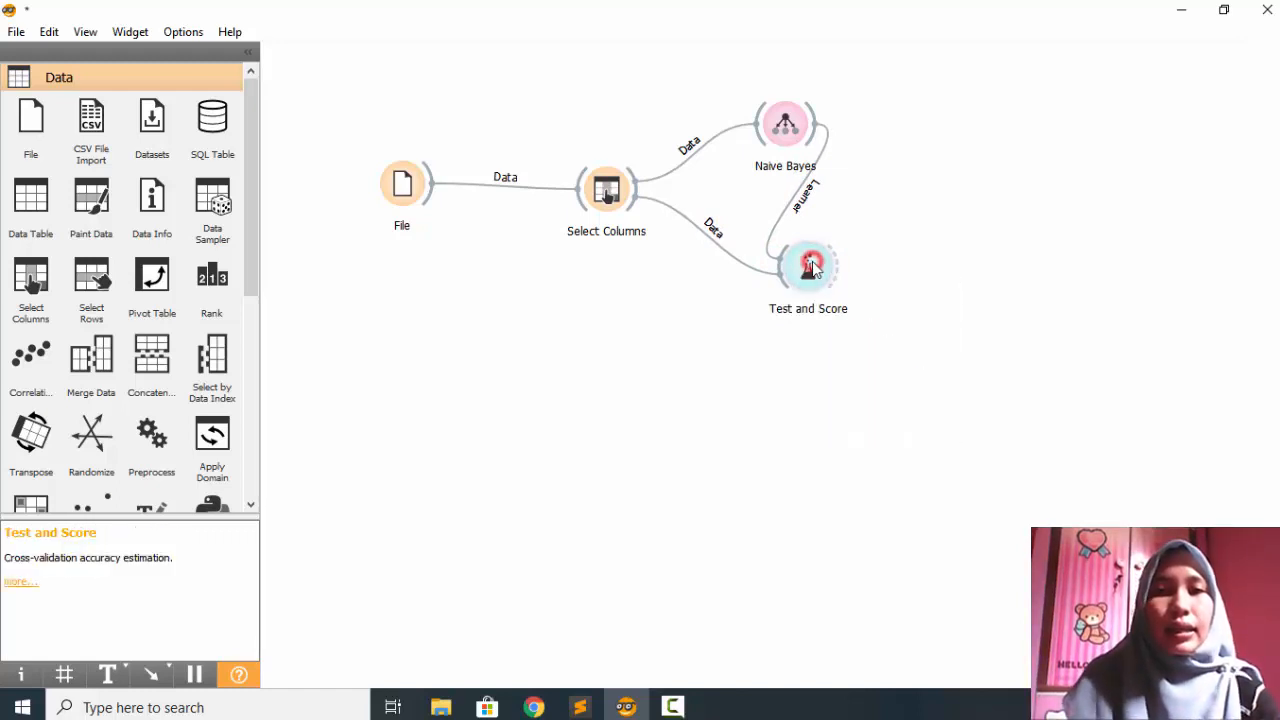
right_click(813, 268)
key("Escape")
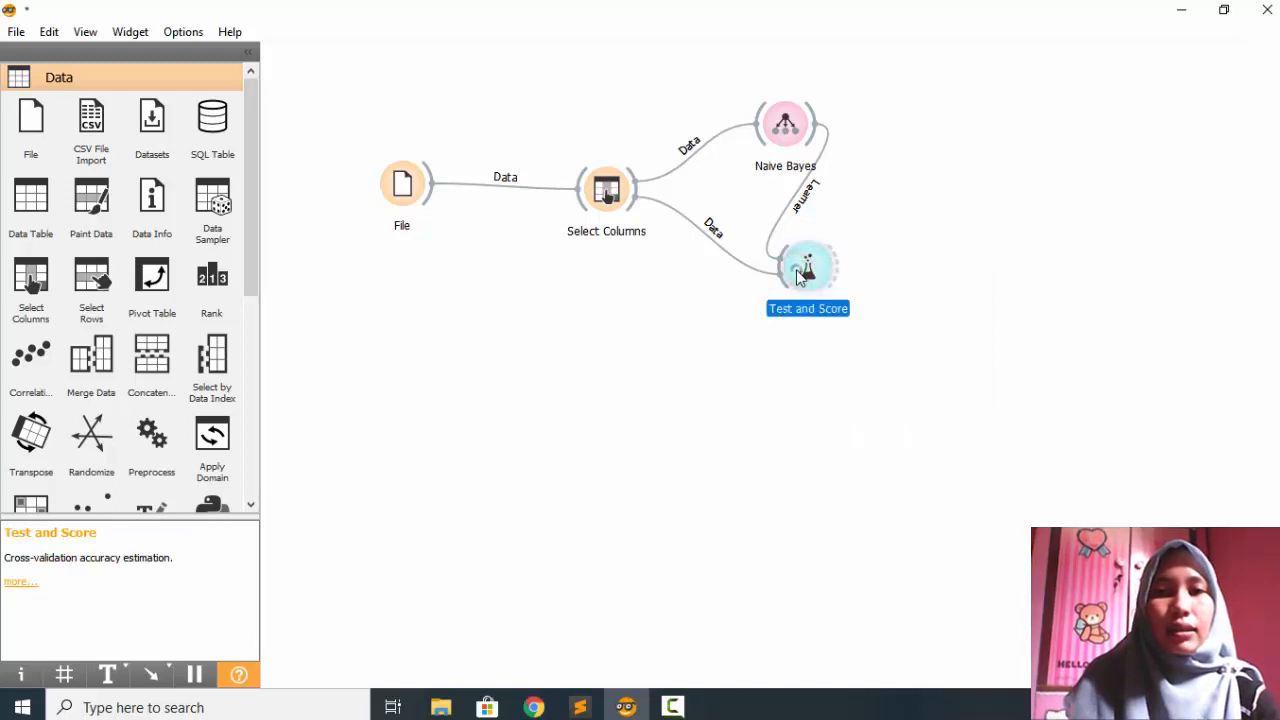
right_click(799, 278)
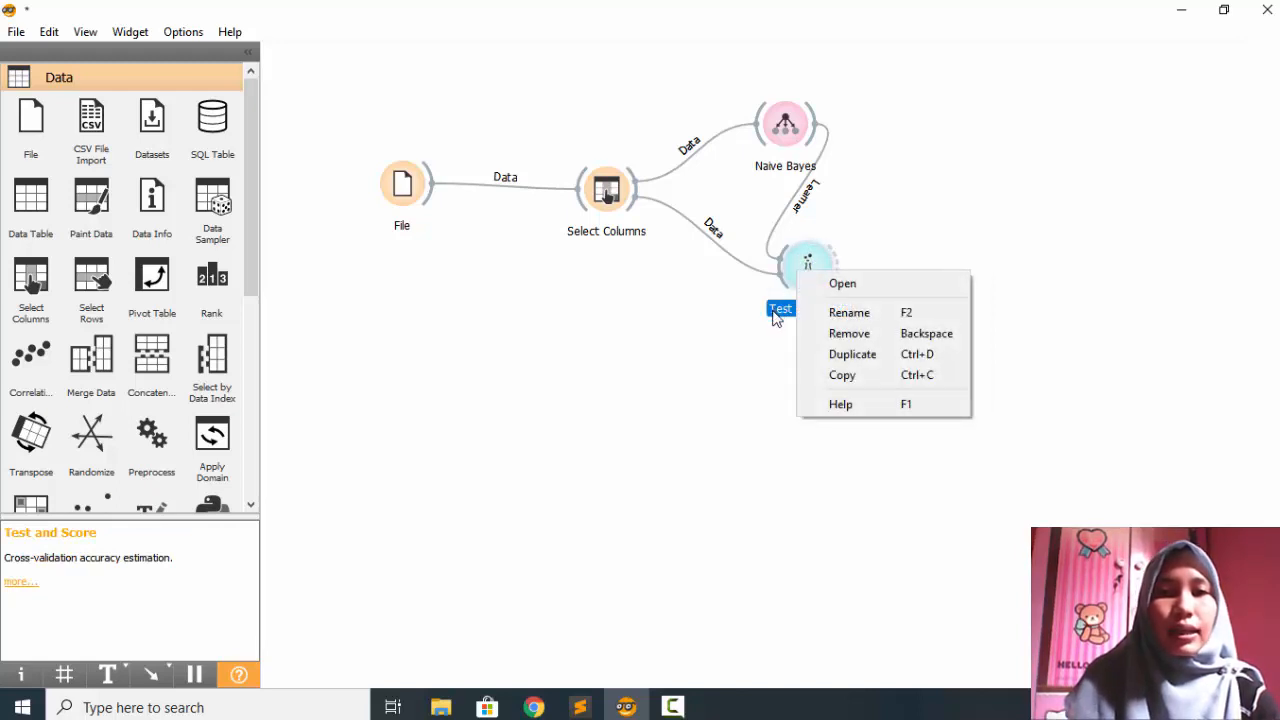
left_click(828, 285)
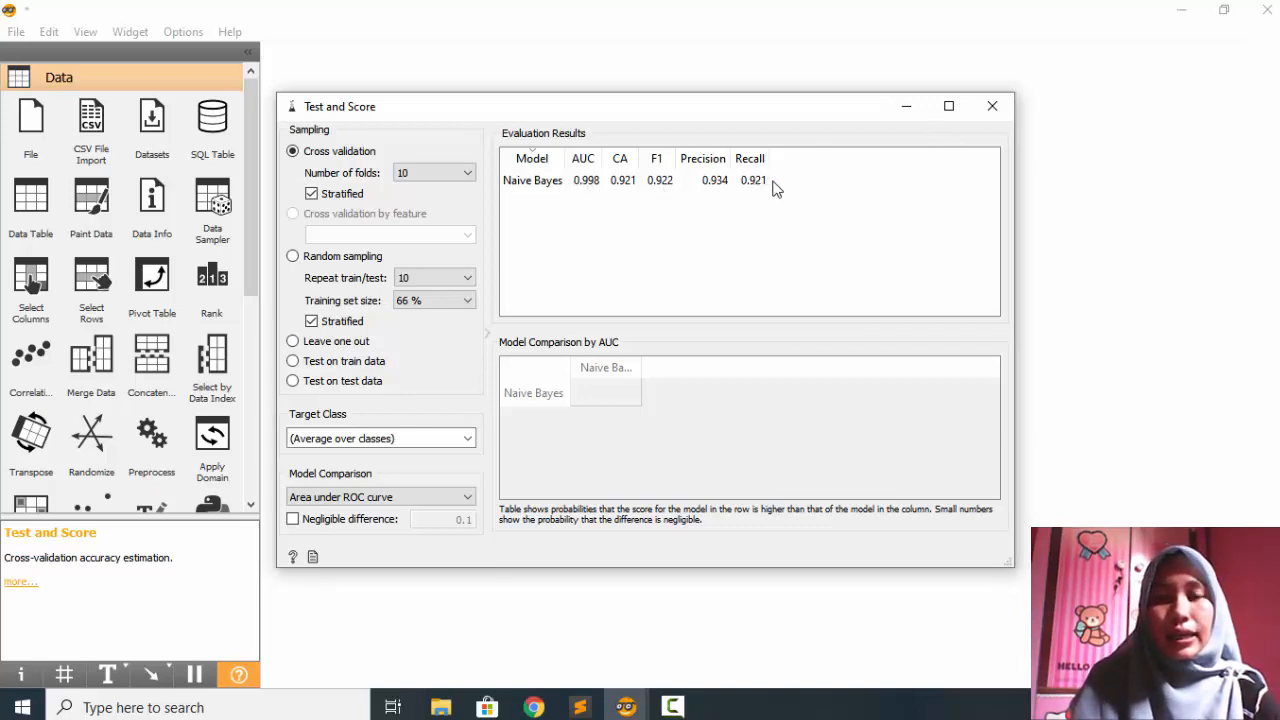
left_click(993, 106)
Add a Confusion Matrix widget above and beyond Test and Score and feed it the evaluation results from Test and Score.
right_click(896, 246)
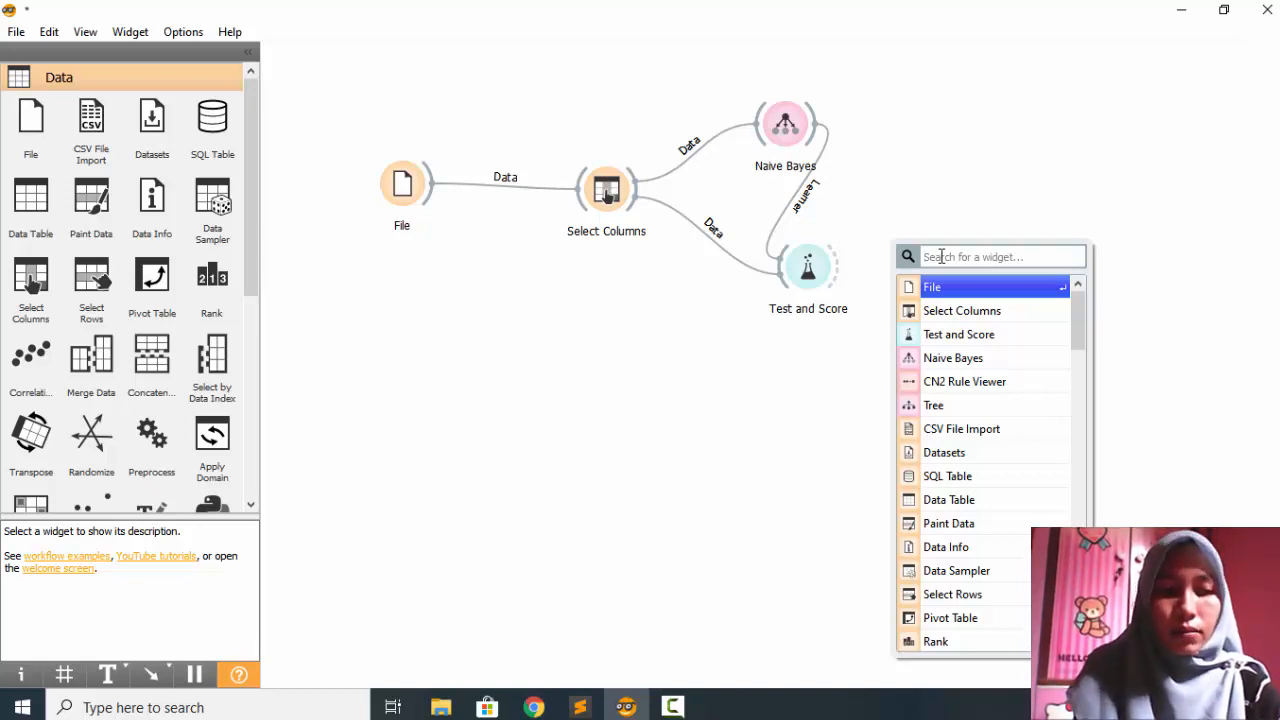
type("conf")
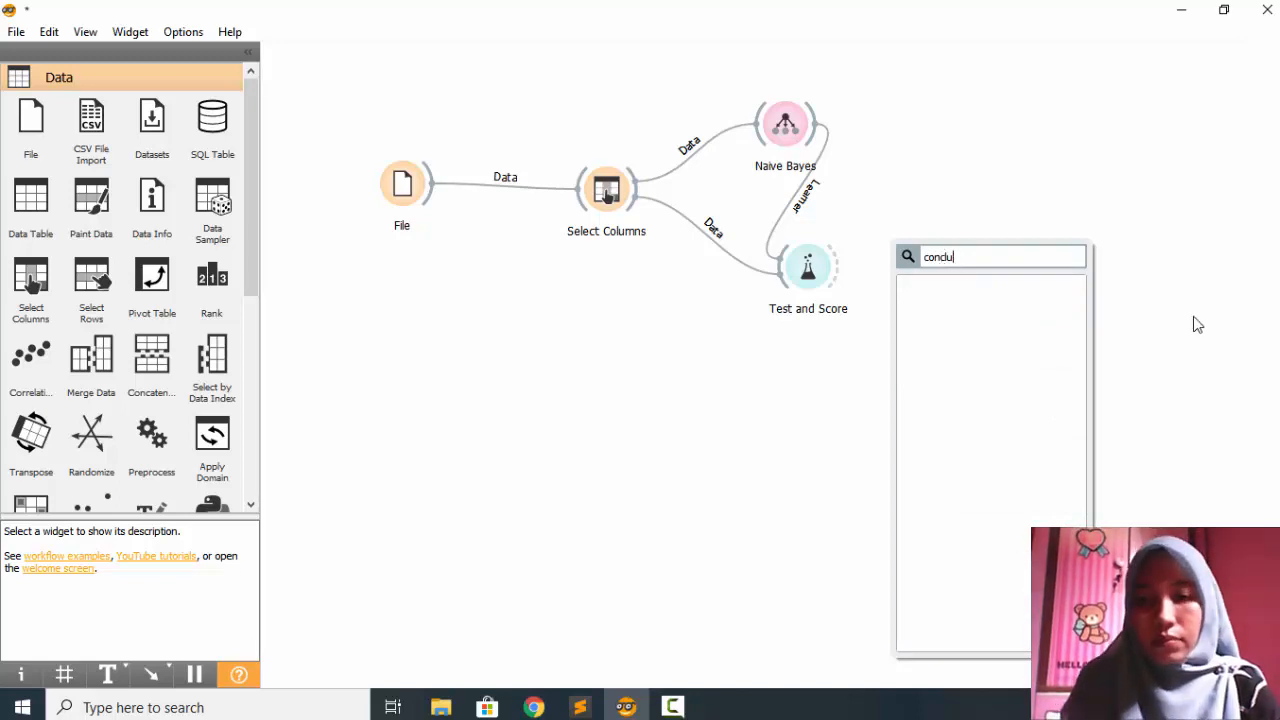
key("BackSpace")
key("BackSpace")
key("BackSpace")
key("BackSpace")
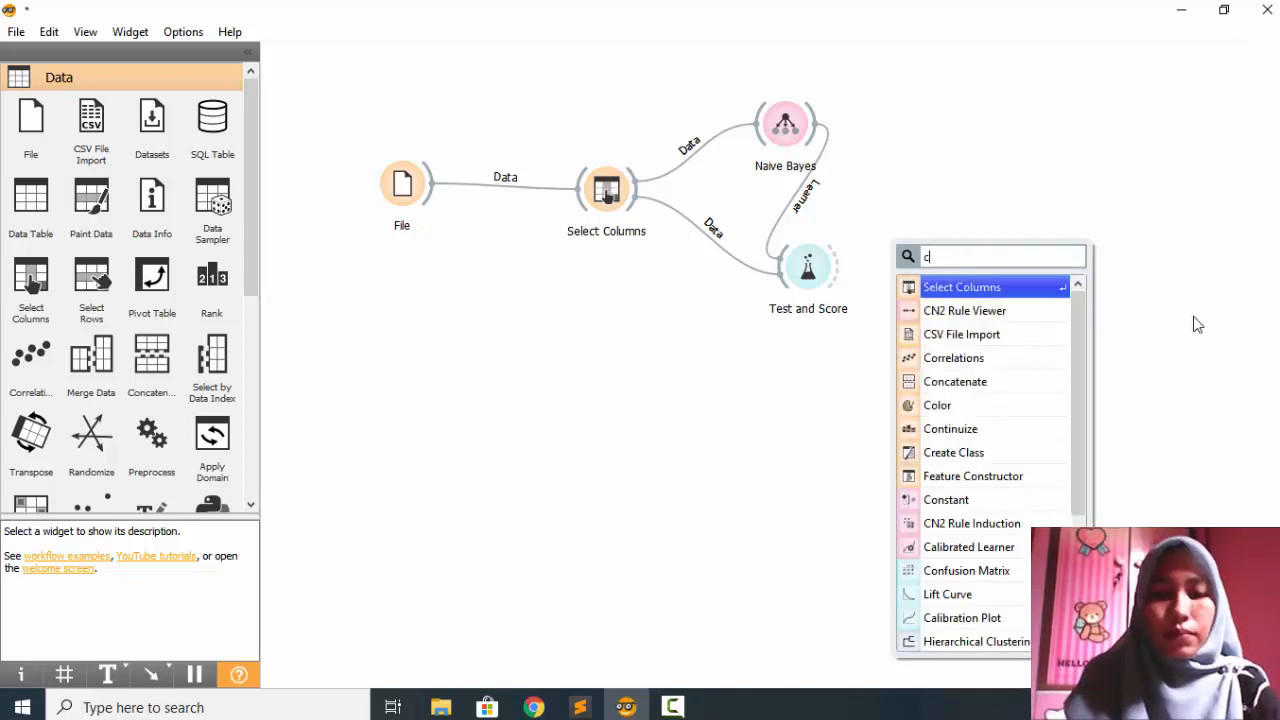
type("o")
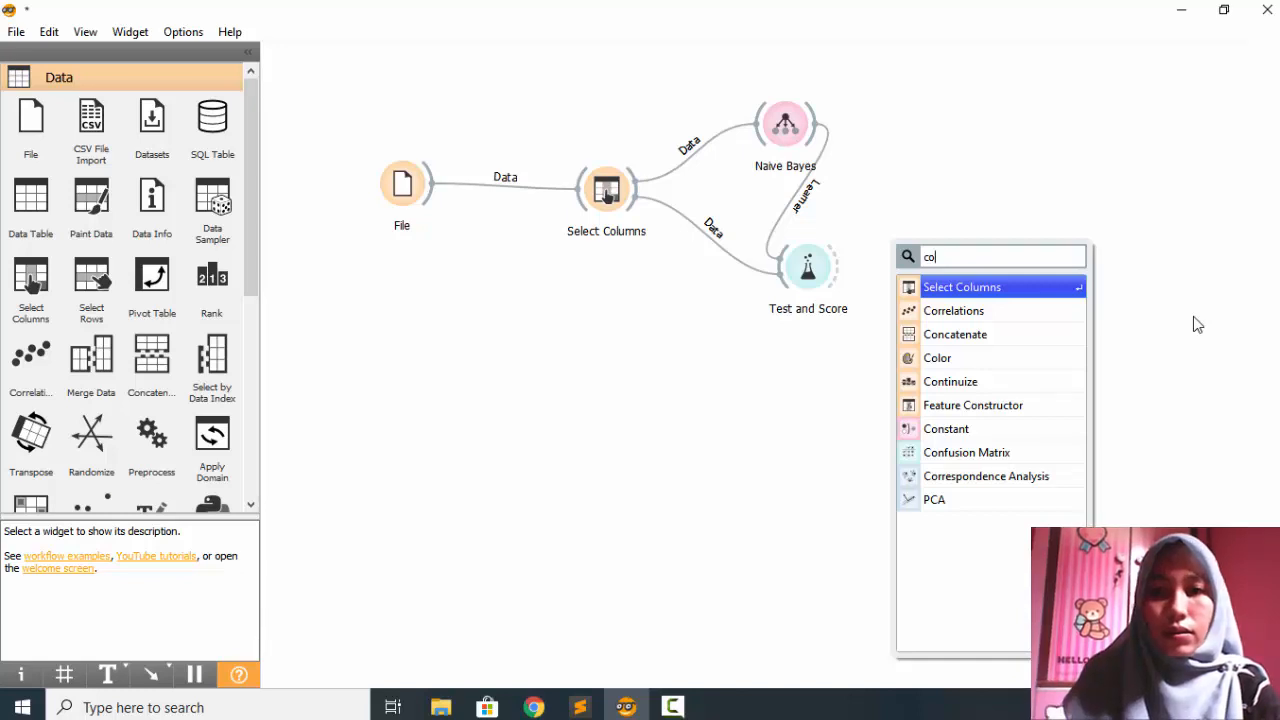
key("Down")
key("Down")
key("Down")
key("Down")
key("Down")
key("Down")
key("Down")
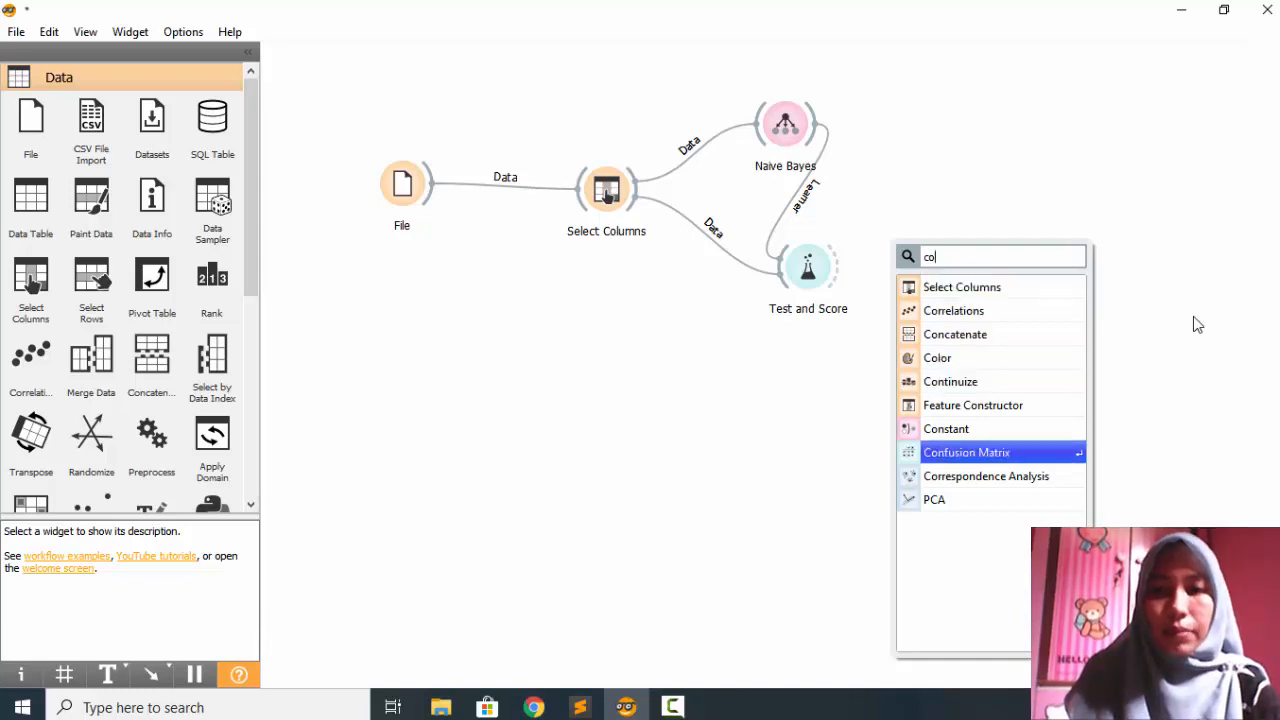
key("Return")
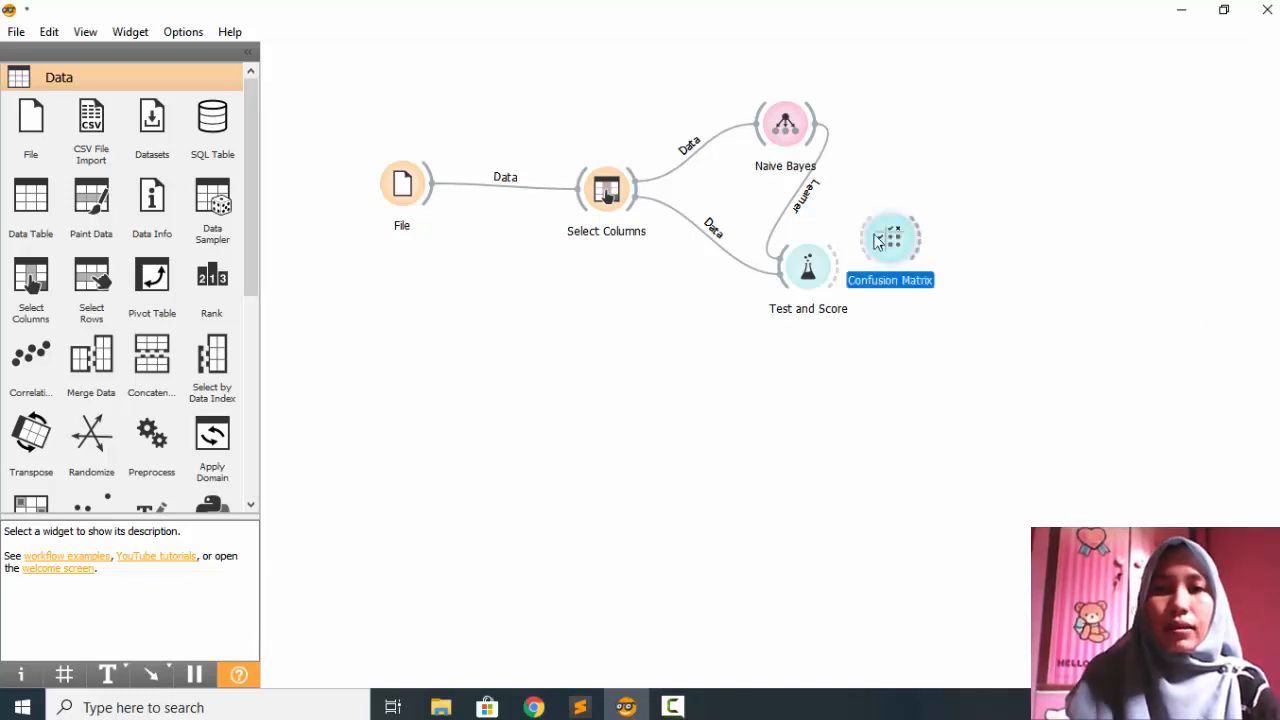
left_click_drag(916, 224, 1000, 154)
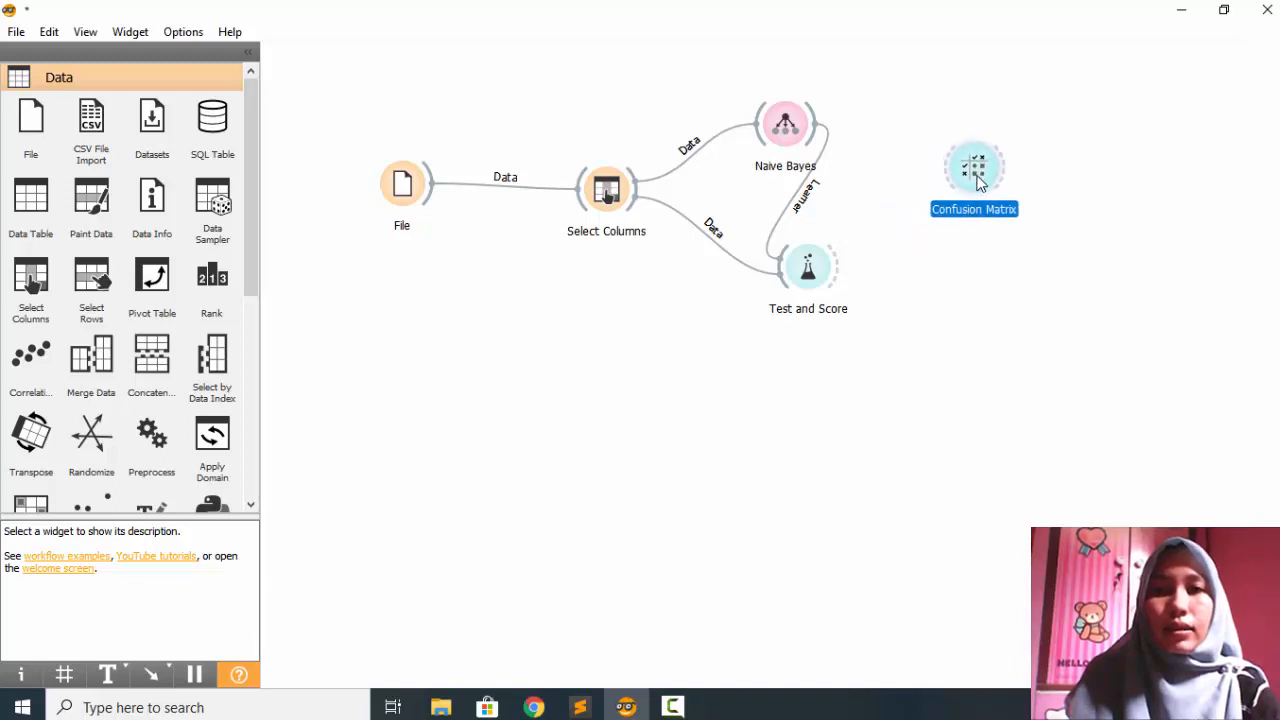
left_click_drag(838, 268, 873, 240)
left_click_drag(891, 228, 946, 177)
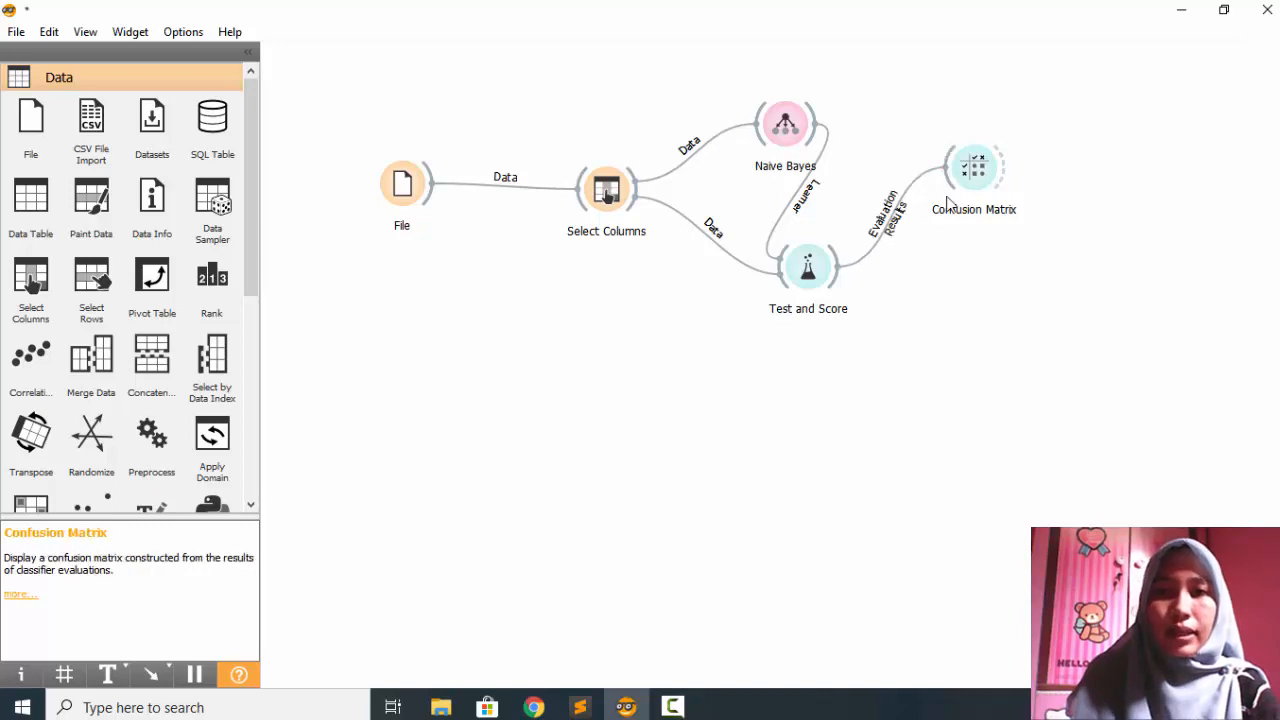
Add a ROC Analysis widget below Confusion Matrix and link it to the evaluation results of Test and Score.
right_click(945, 291)
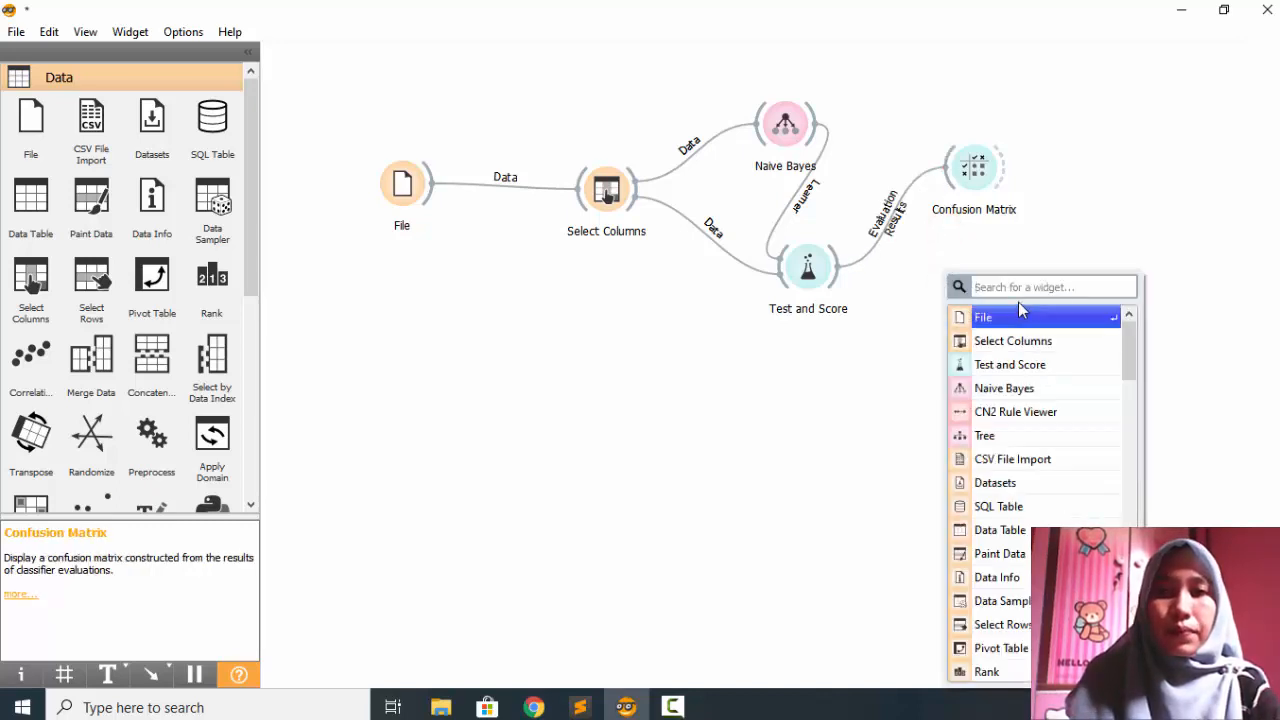
type("roc")
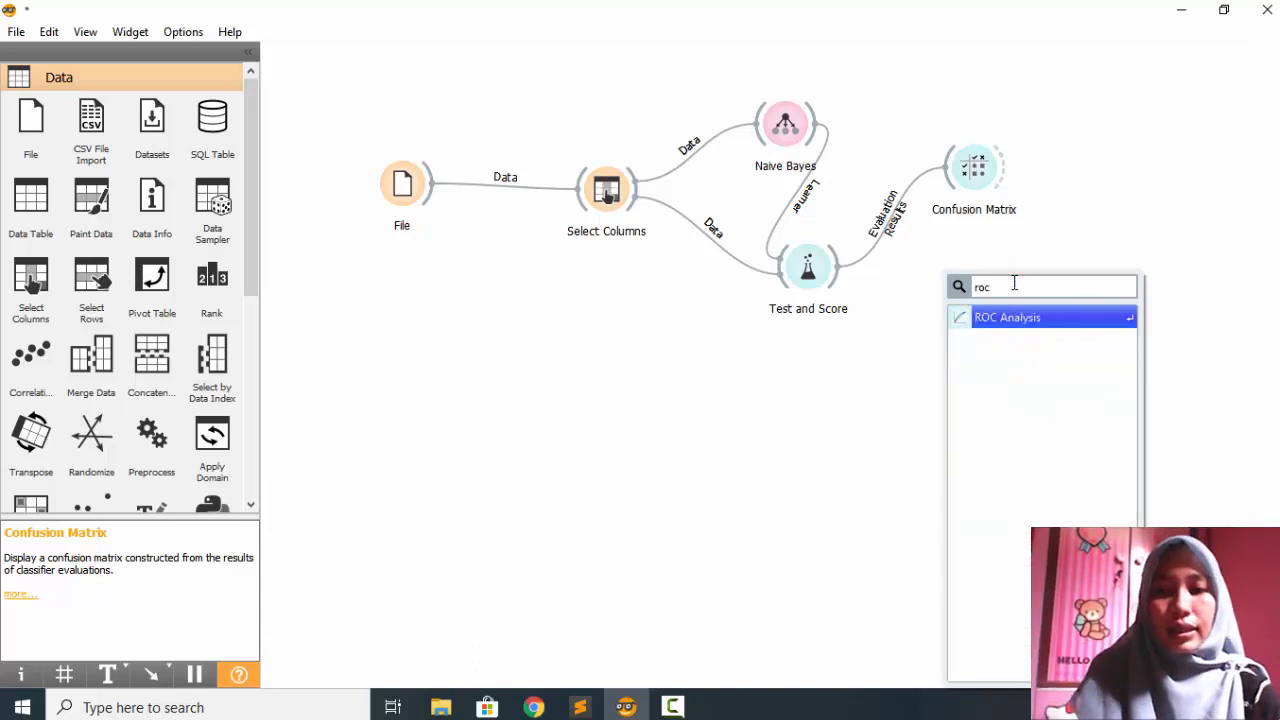
key("Return")
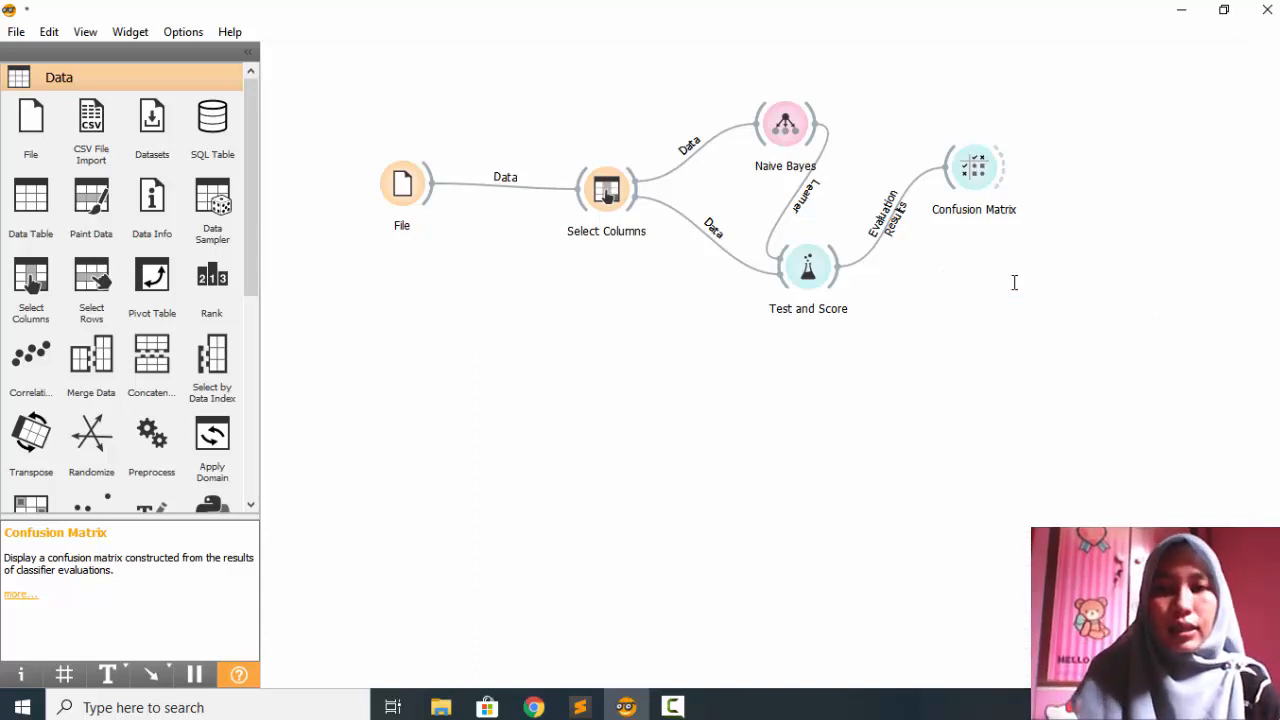
left_click_drag(928, 292, 986, 288)
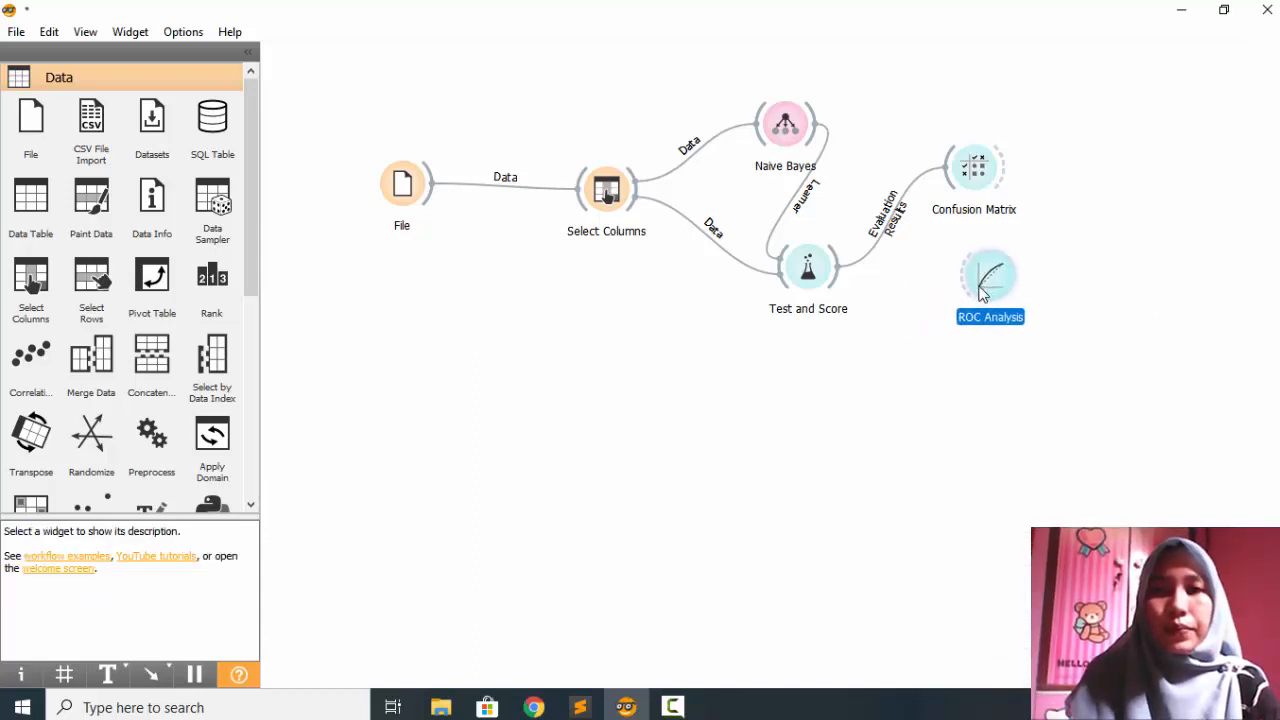
left_click_drag(840, 288, 962, 287)
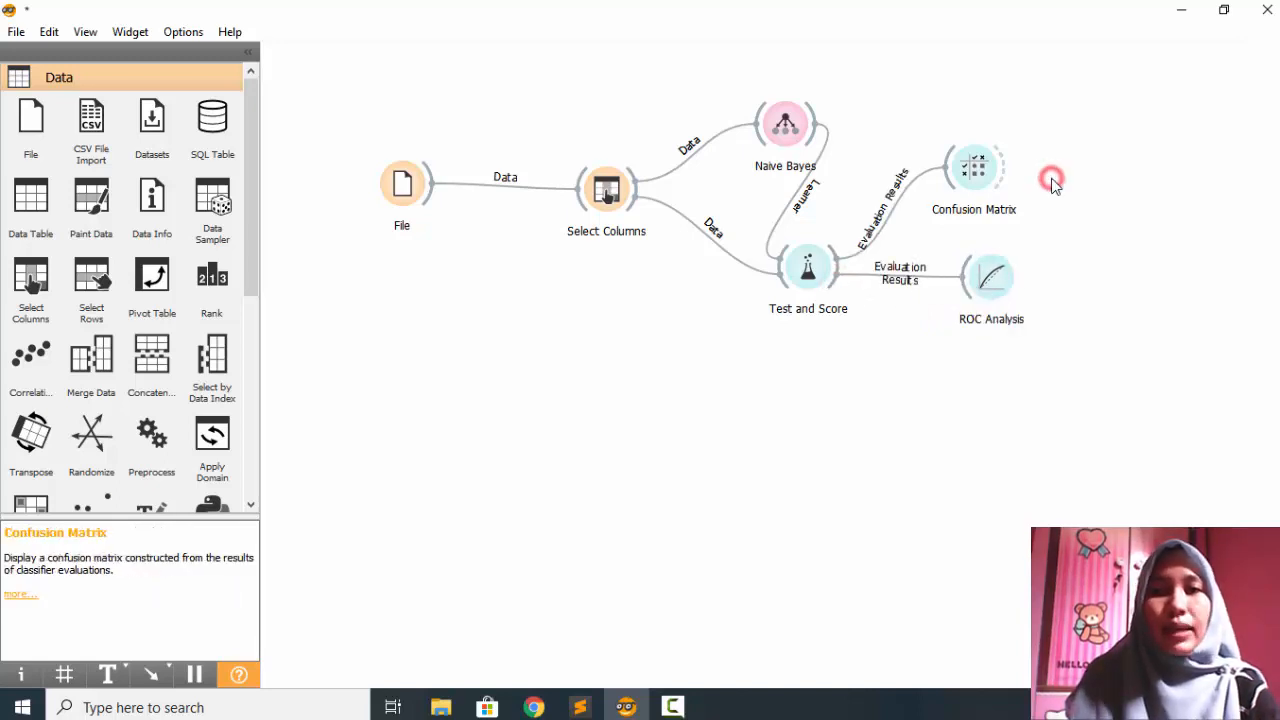
Examine the full Naive Bayes confusion matrix of actual versus predicted animal classes, enlarging its window to show every class and total.
left_click(984, 170)
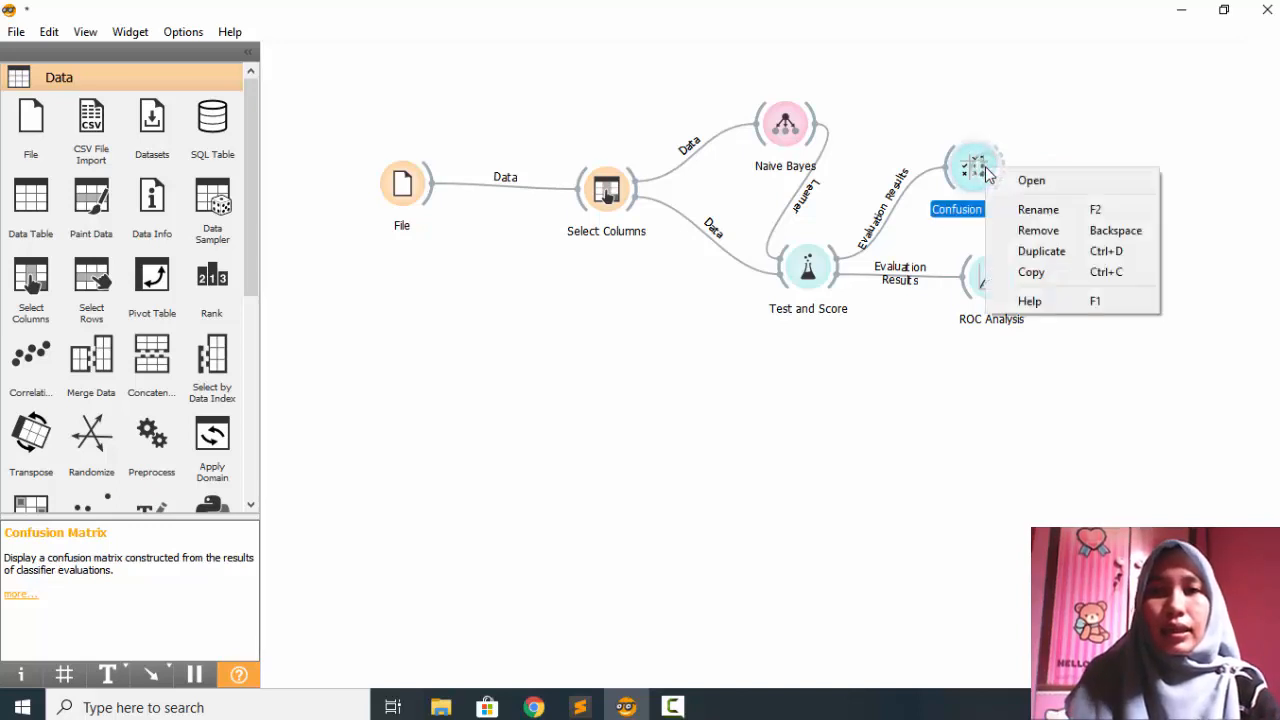
right_click(986, 170)
left_click(1025, 181)
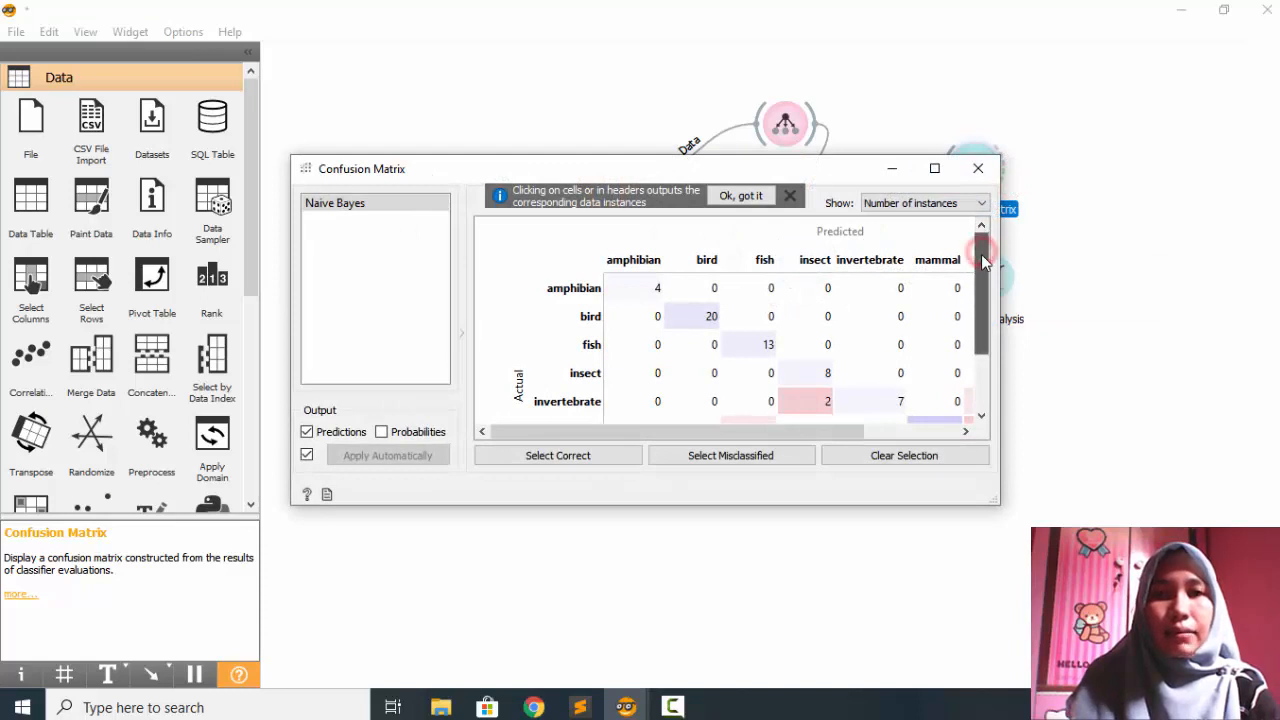
left_click_drag(978, 262, 969, 293)
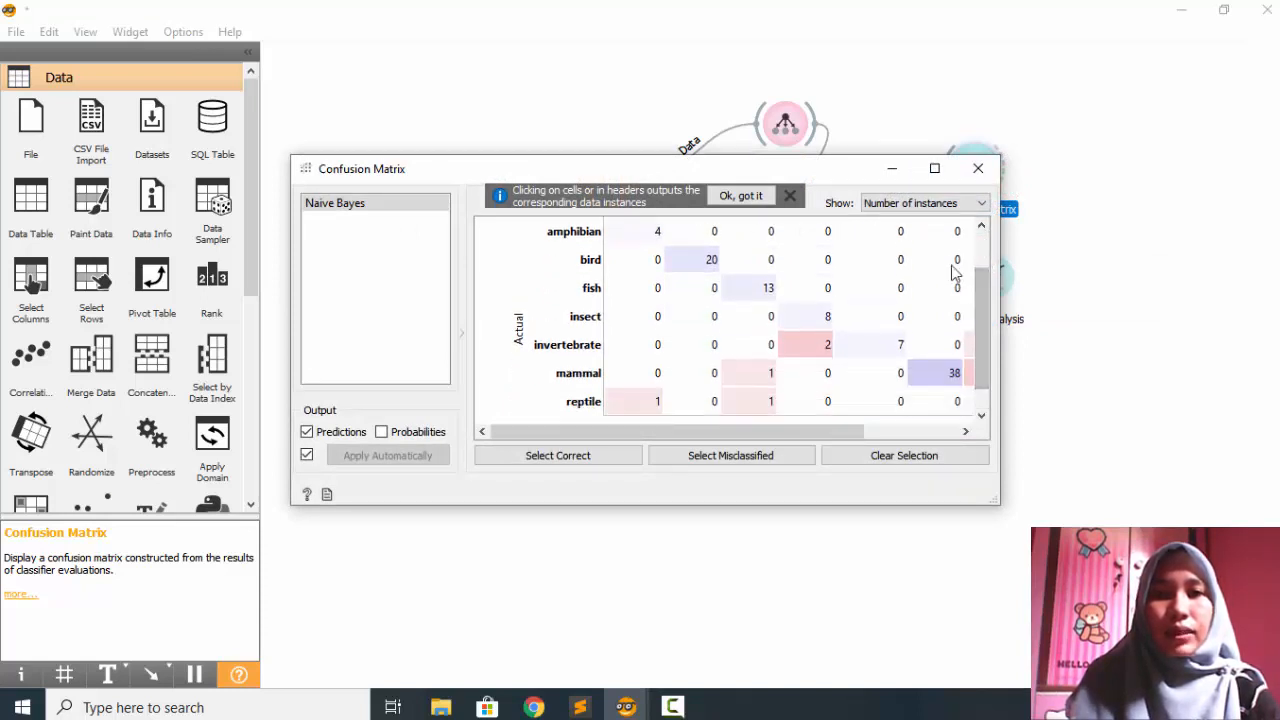
left_click_drag(996, 496, 1148, 591)
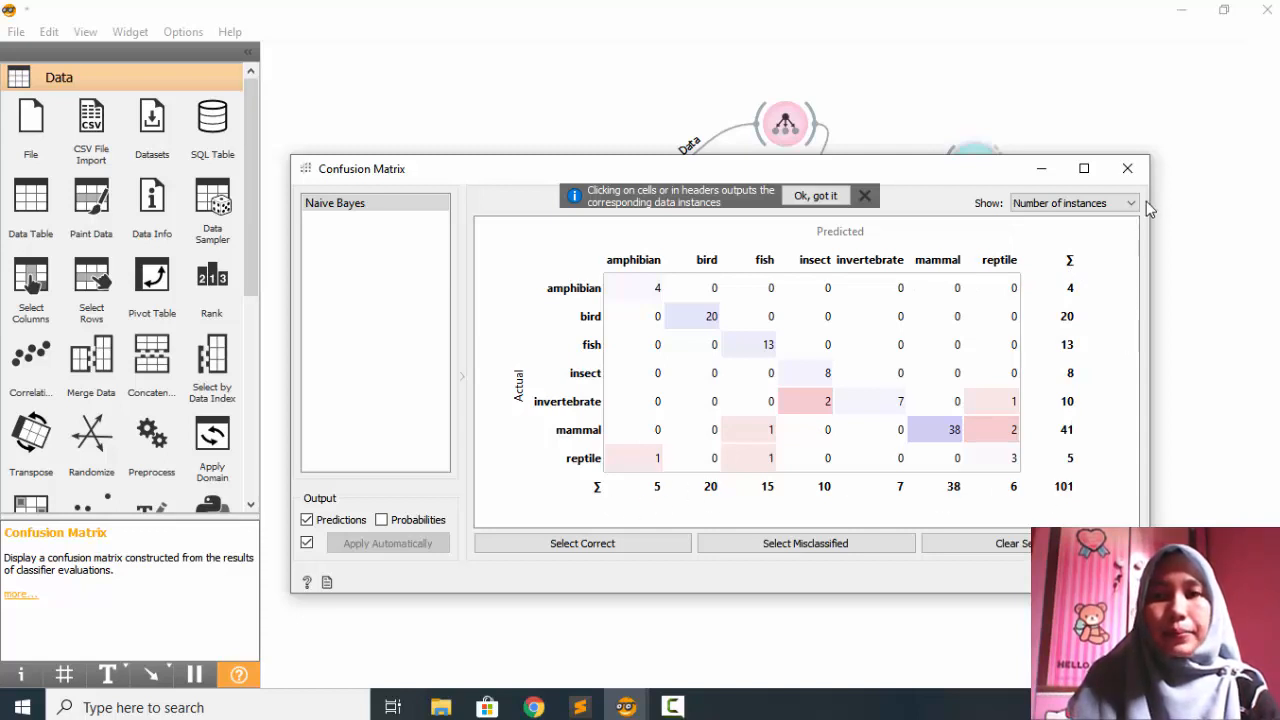
left_click(1129, 177)
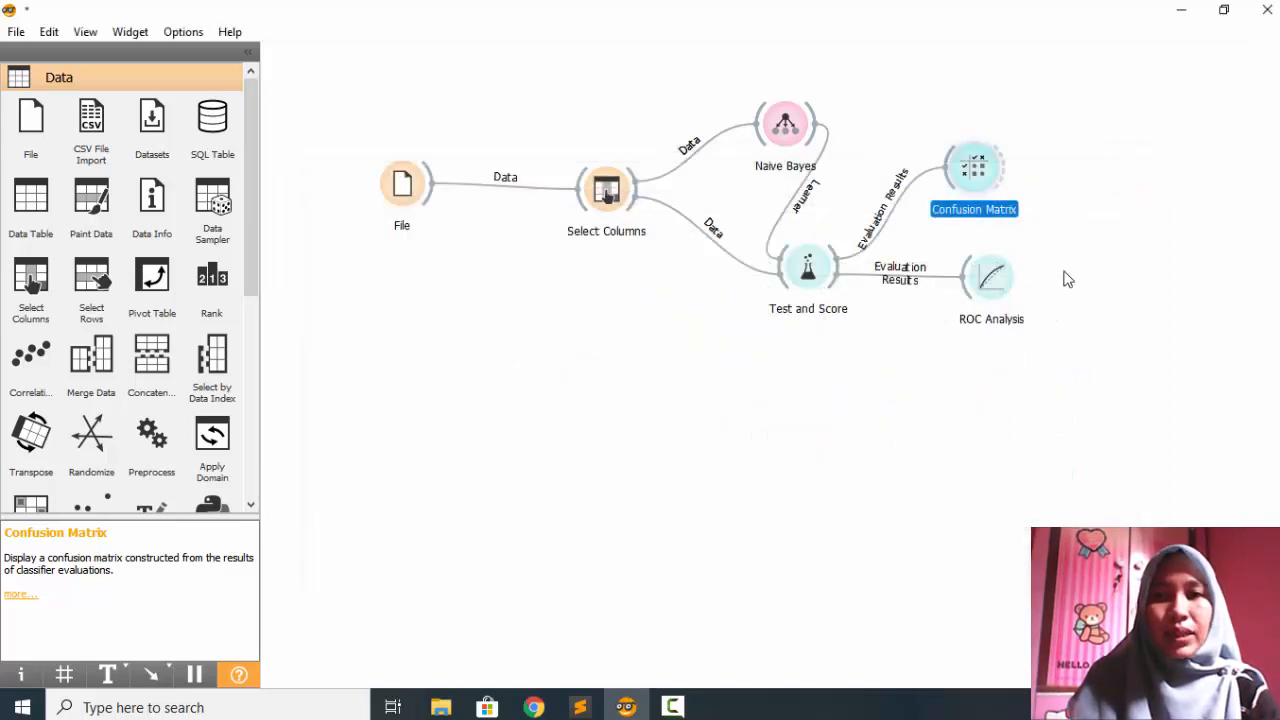
Examine the Naive Bayes curves in ROC Analysis for target classes amphibian, bird, fish, insect, invertebrate, mammal and reptile in turn.
left_click(1000, 278)
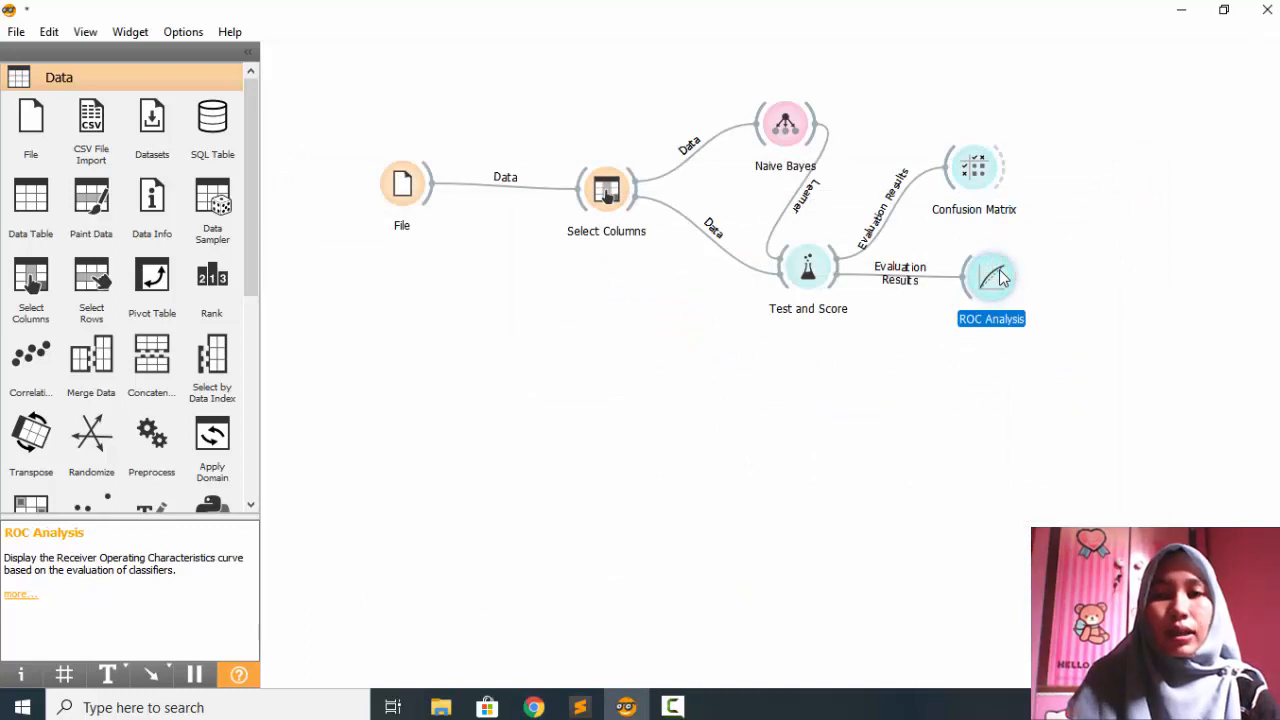
right_click(1002, 278)
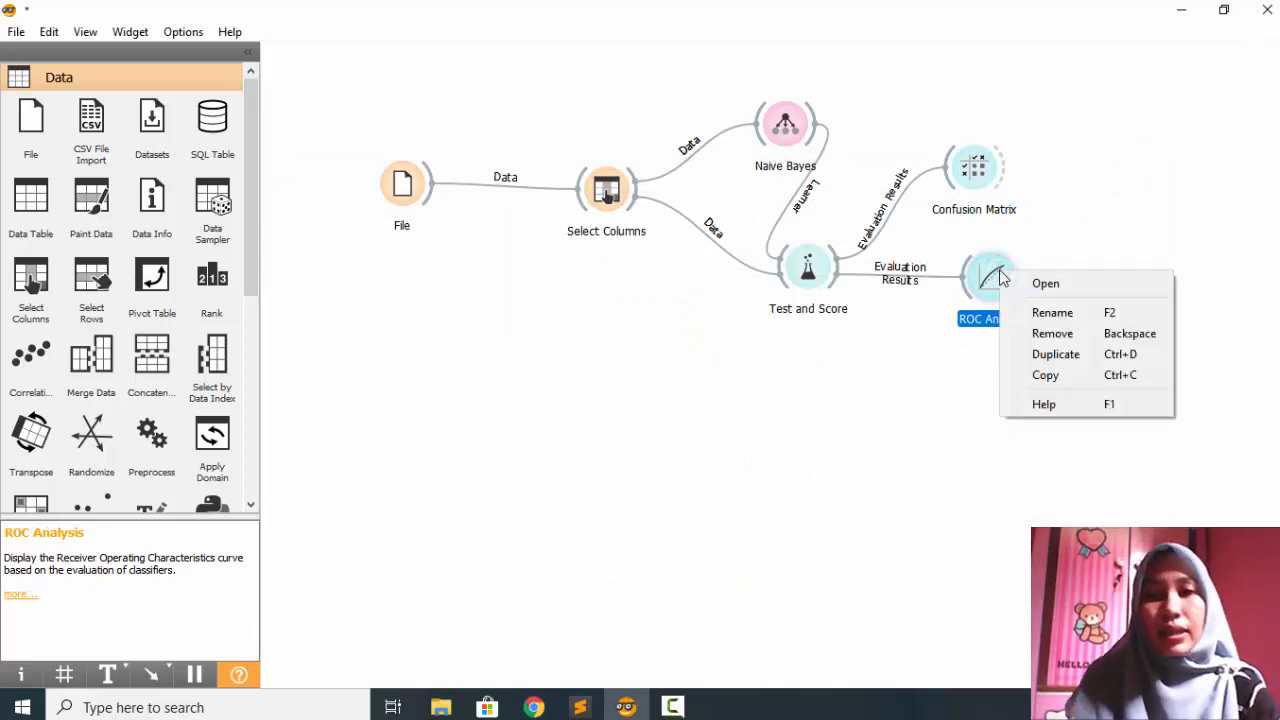
left_click(1025, 283)
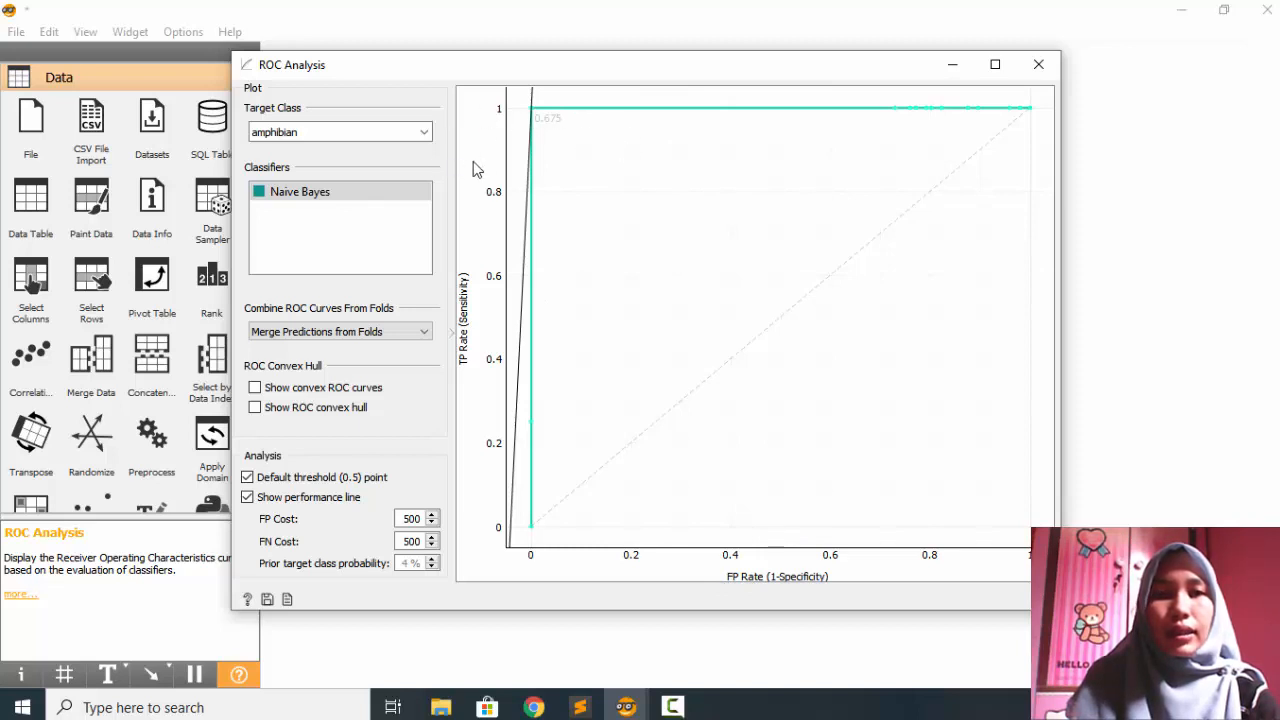
left_click(424, 134)
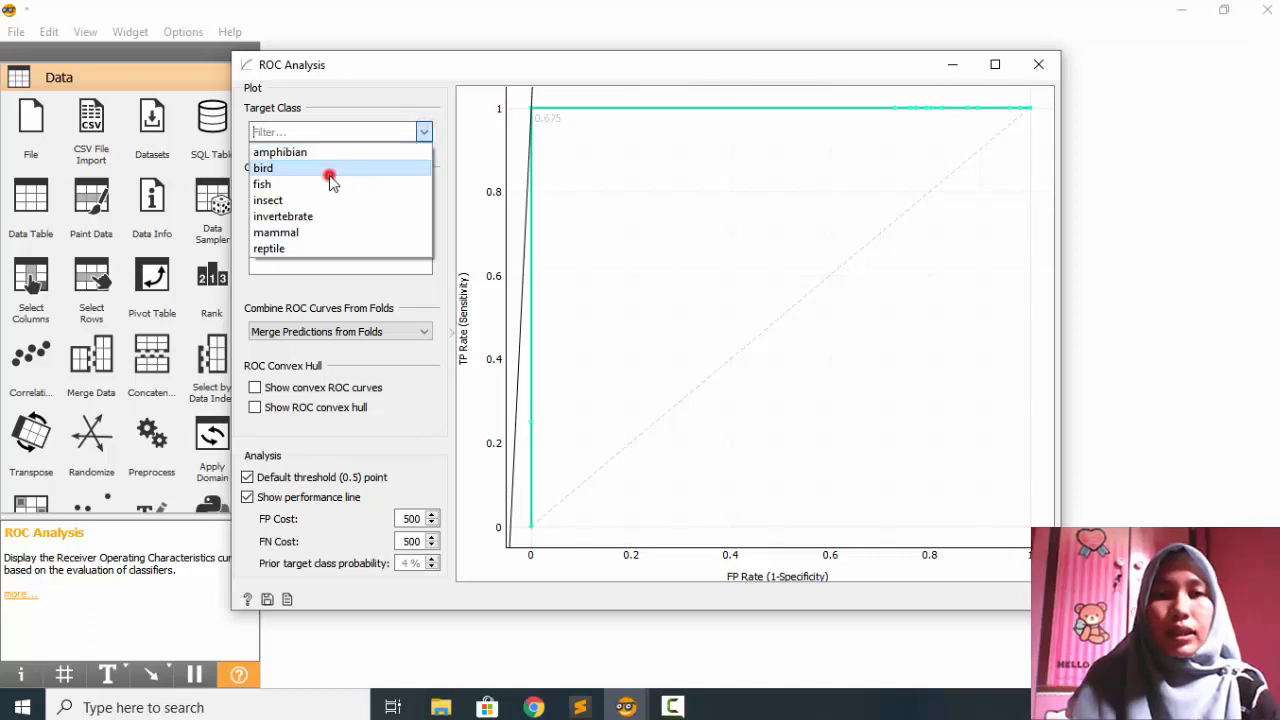
left_click(330, 169)
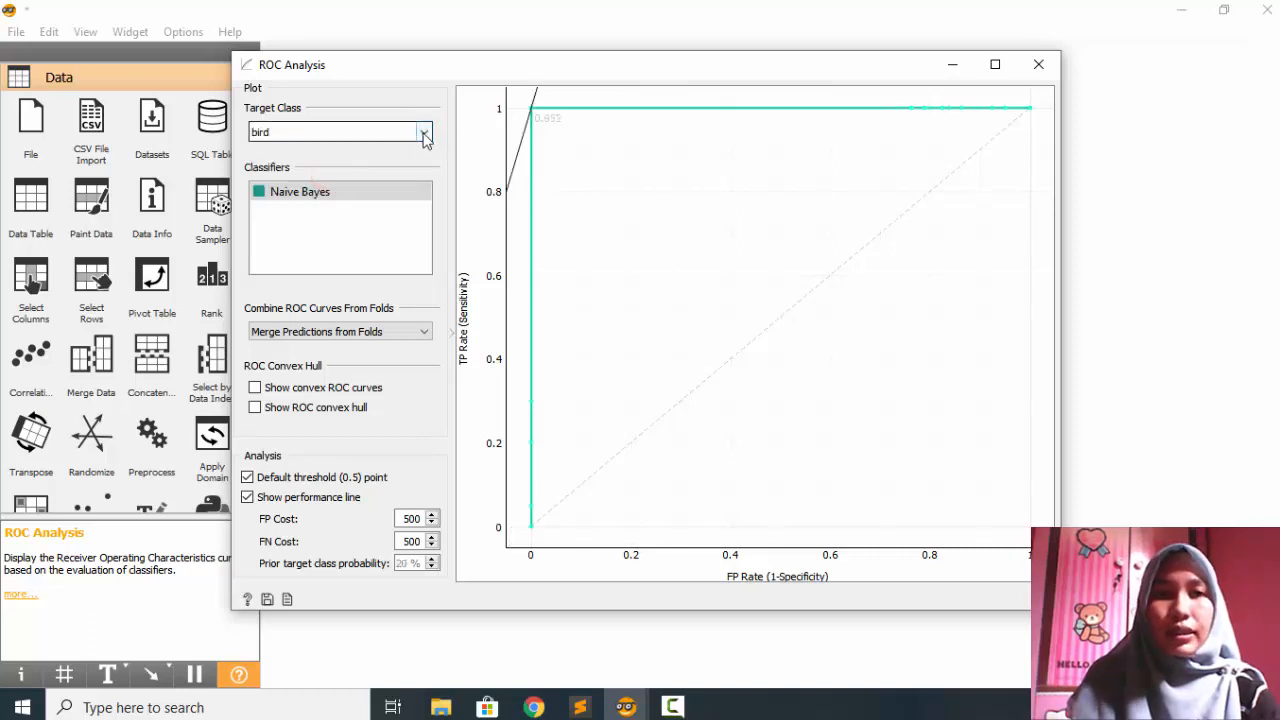
left_click(424, 134)
left_click(363, 191)
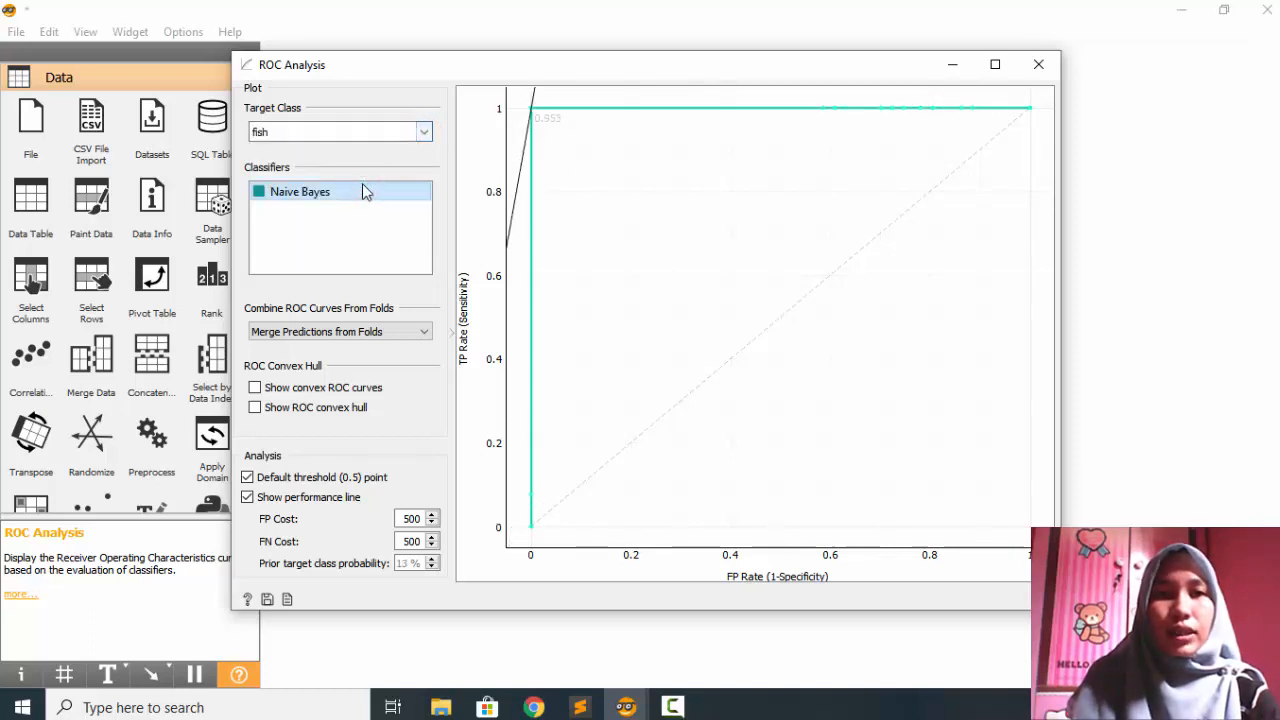
left_click(424, 132)
left_click(331, 199)
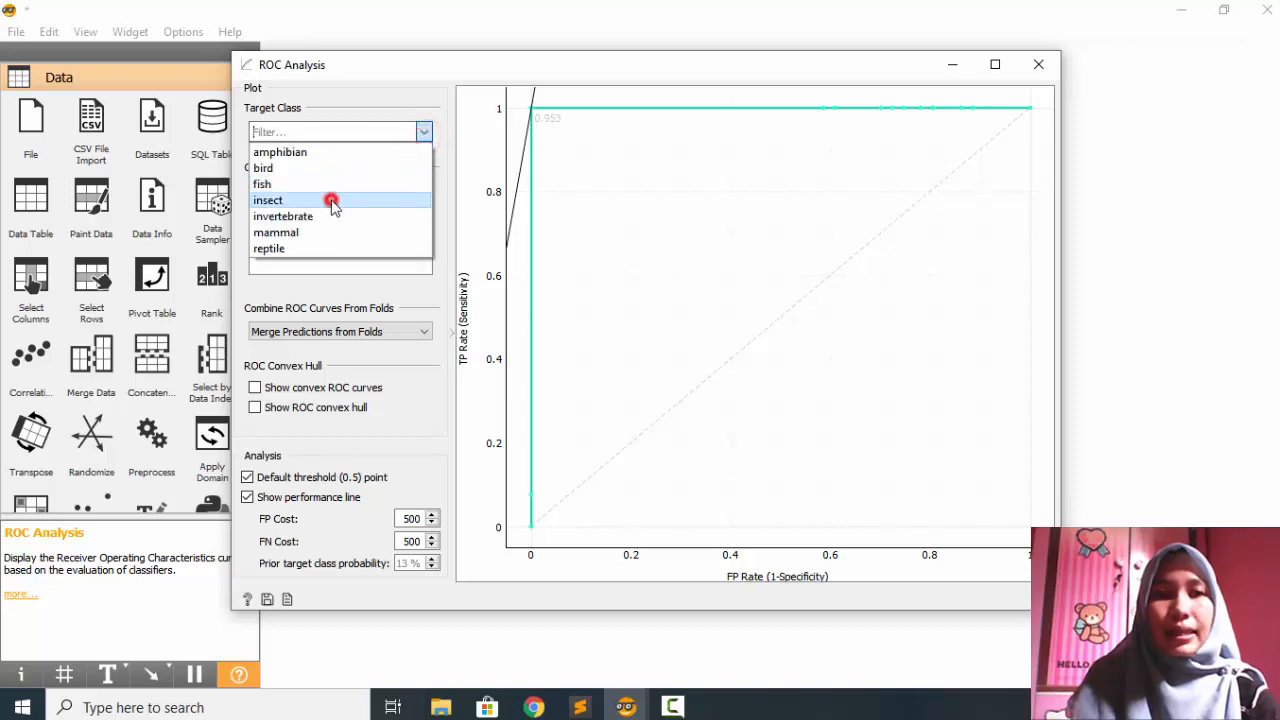
left_click(420, 133)
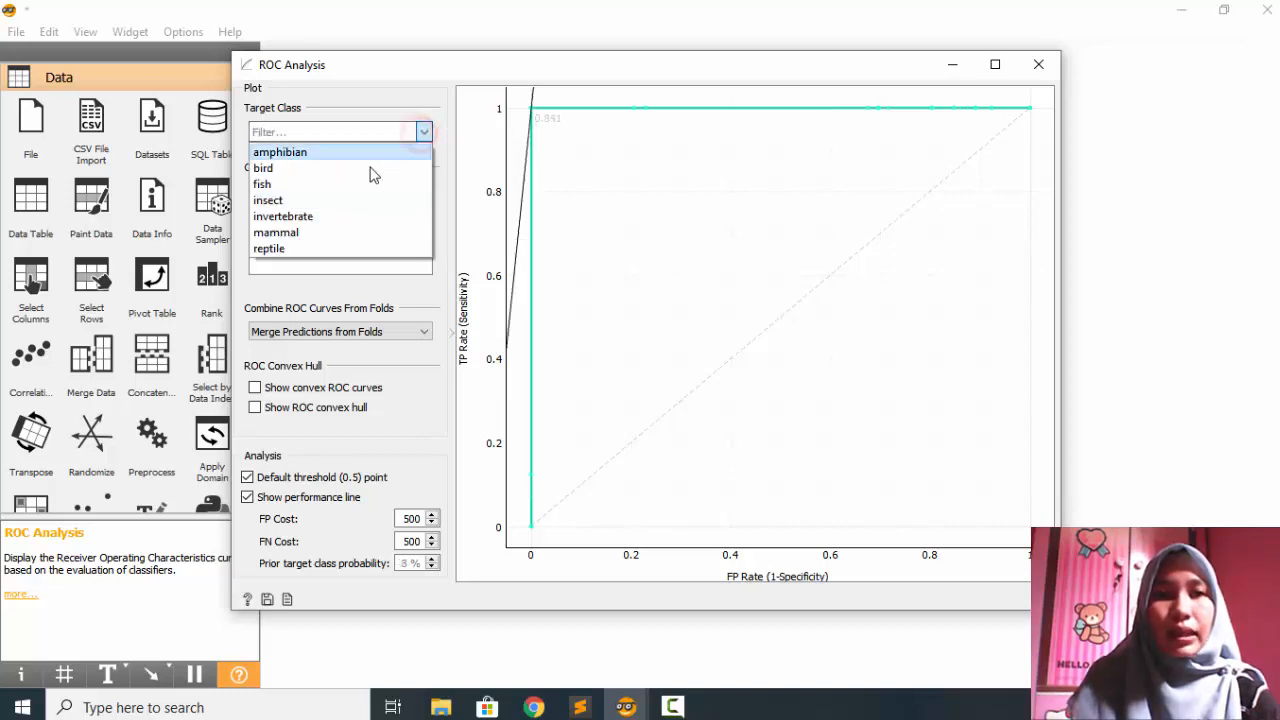
left_click(318, 216)
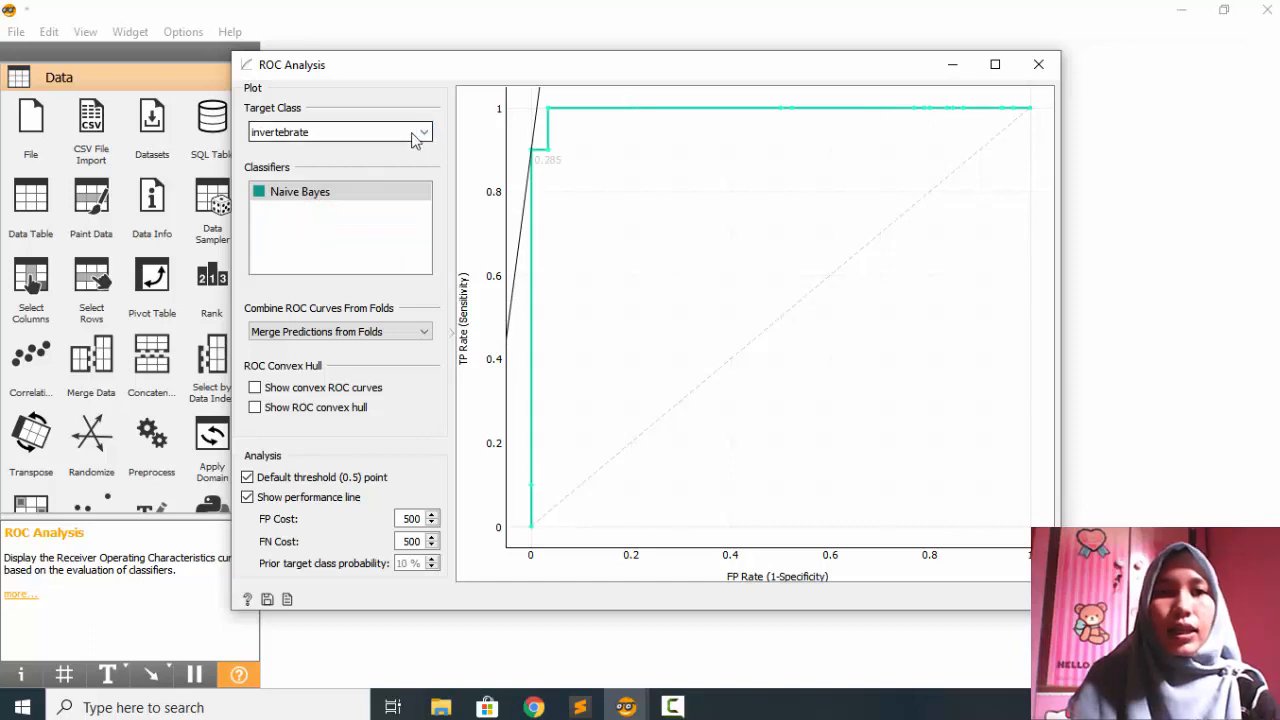
left_click(424, 132)
left_click(343, 232)
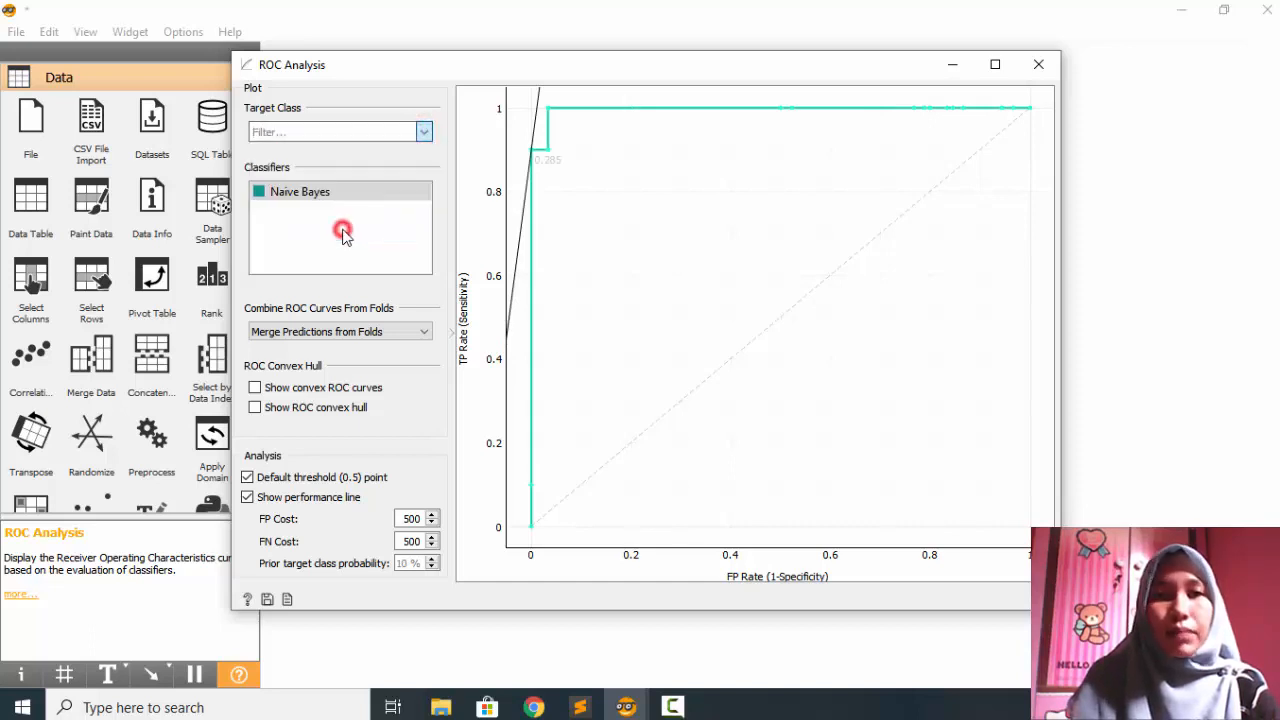
left_click(421, 135)
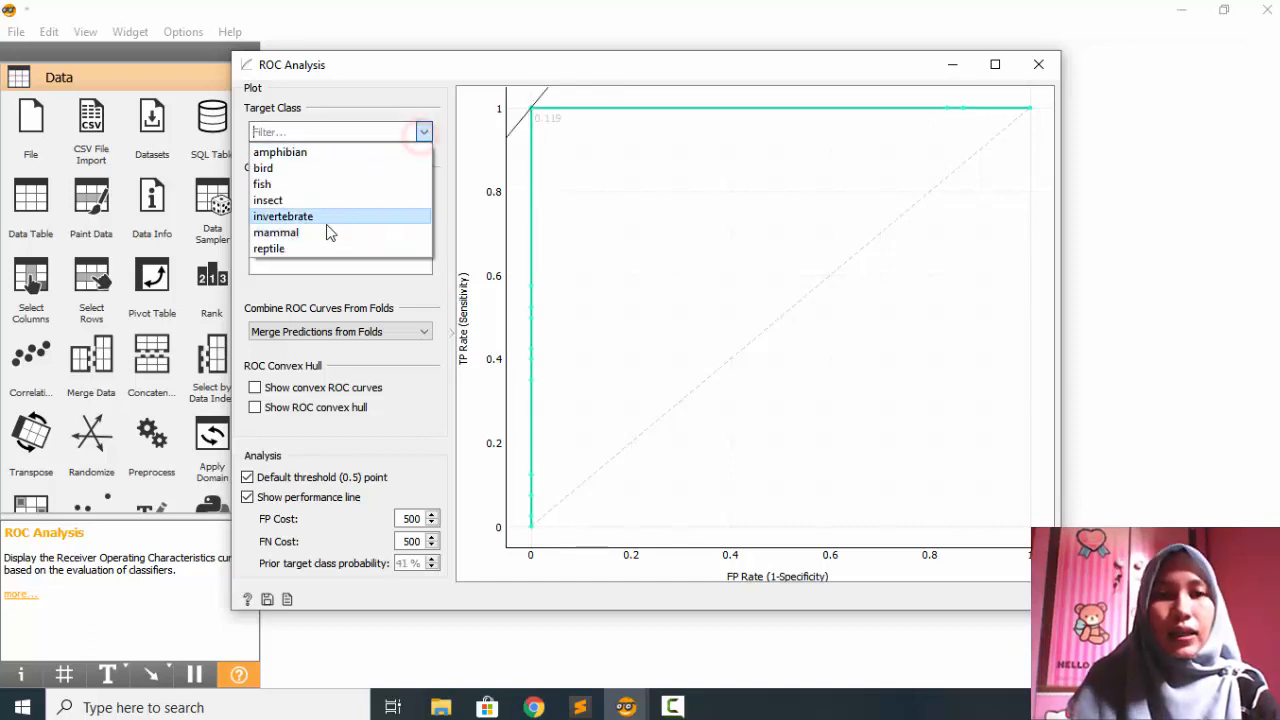
left_click(316, 248)
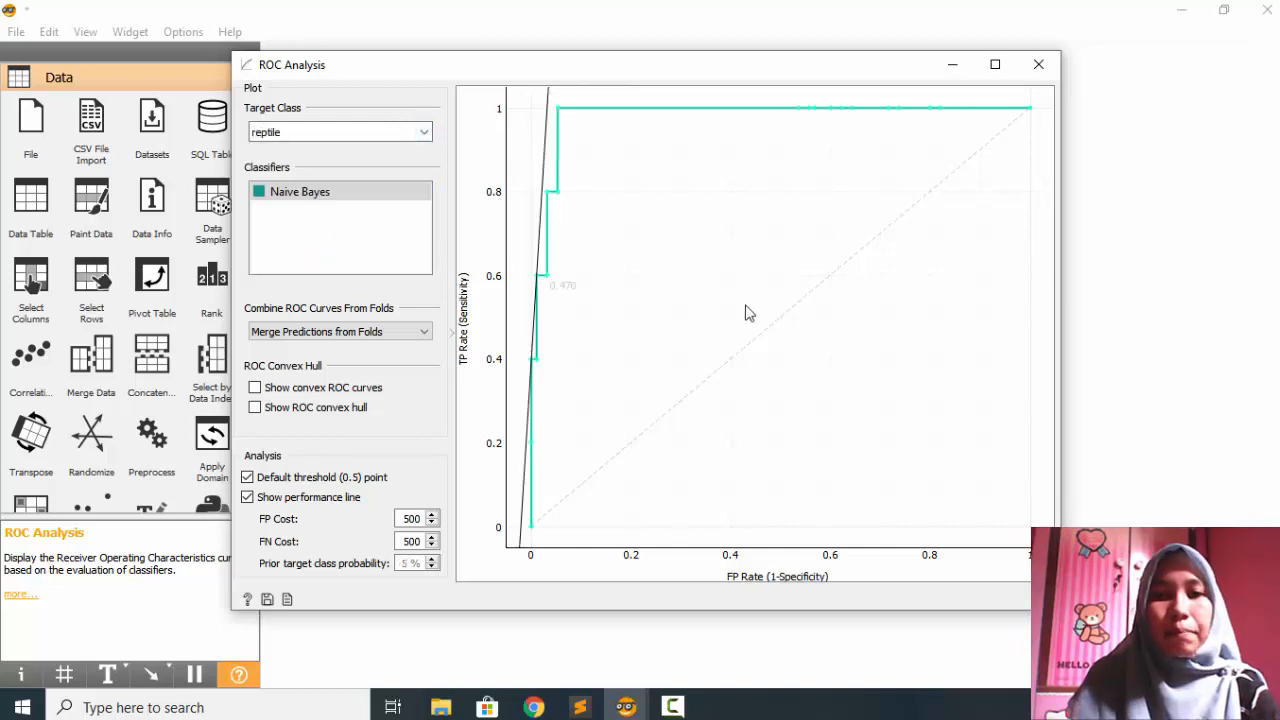
left_click(1036, 68)
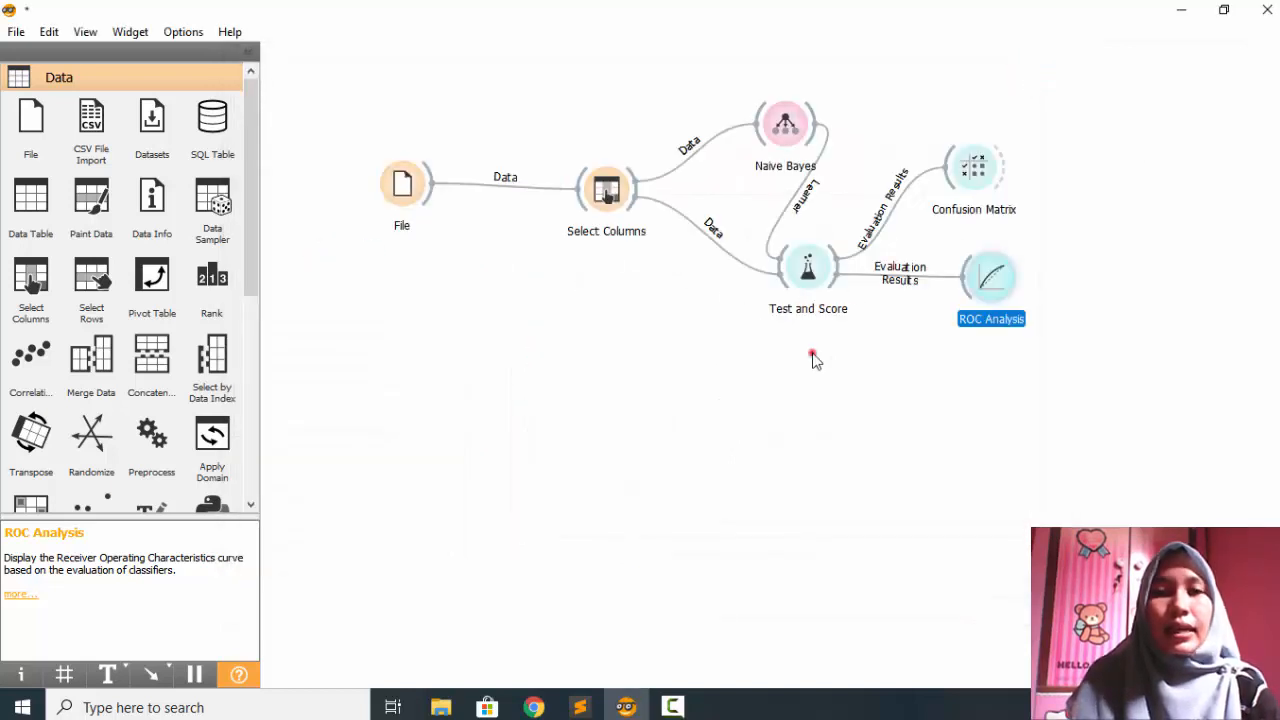
left_click(813, 357)
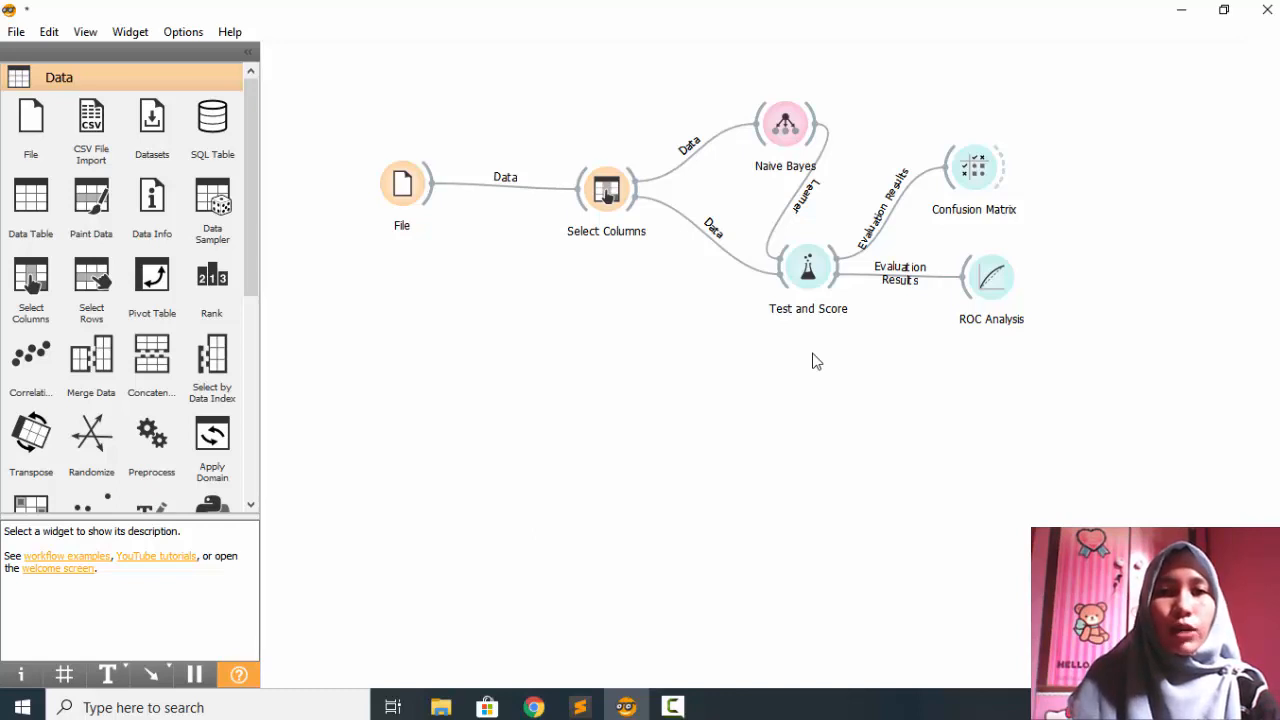
left_click(672, 707)
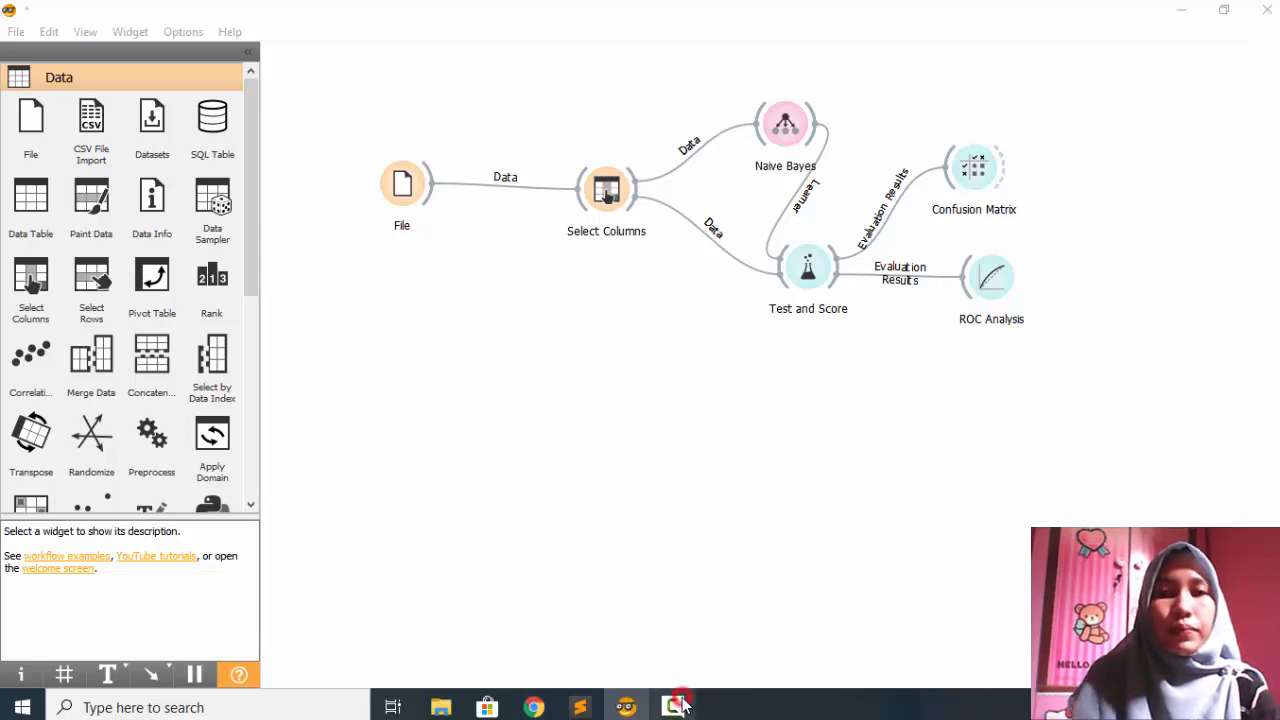